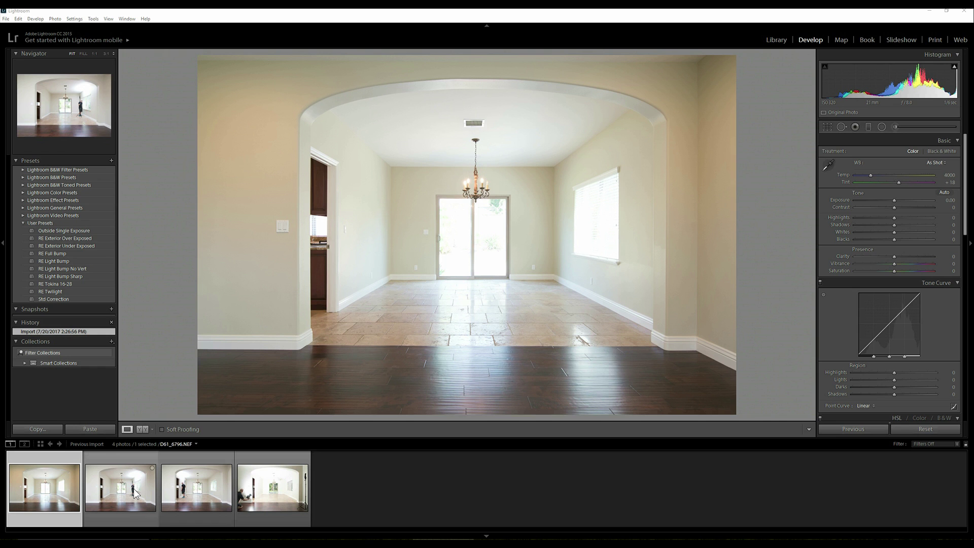
- Step through the filmstrip from the doorway frame to the empty room and back to the man-by-doorway photo
{"action": "left_click", "coordinate": [209, 499]}
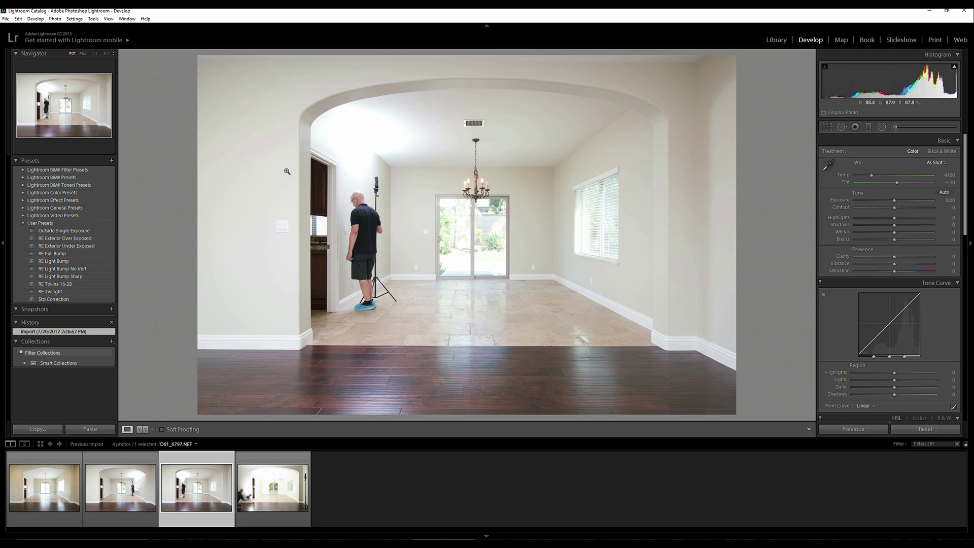
{"action": "left_click", "coordinate": [38, 480]}
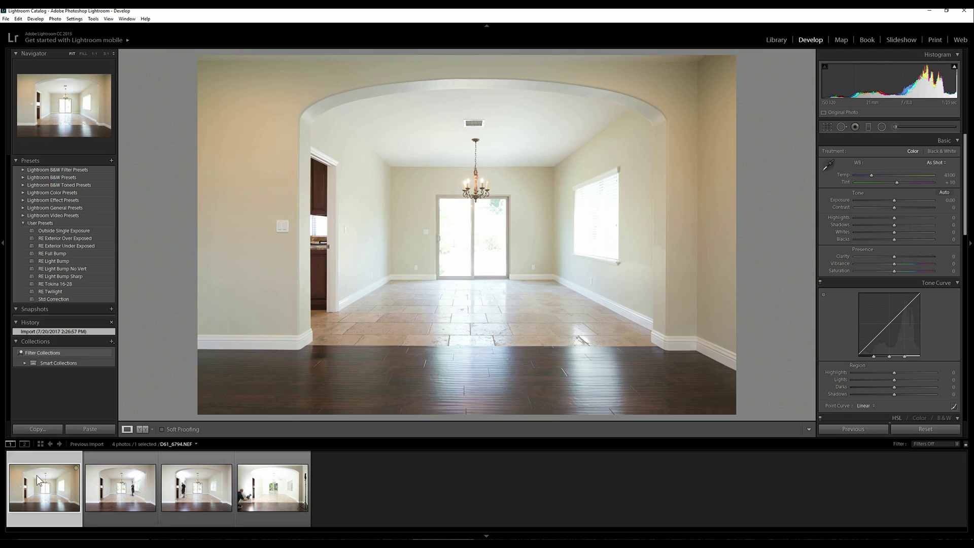
{"action": "left_click", "coordinate": [181, 494]}
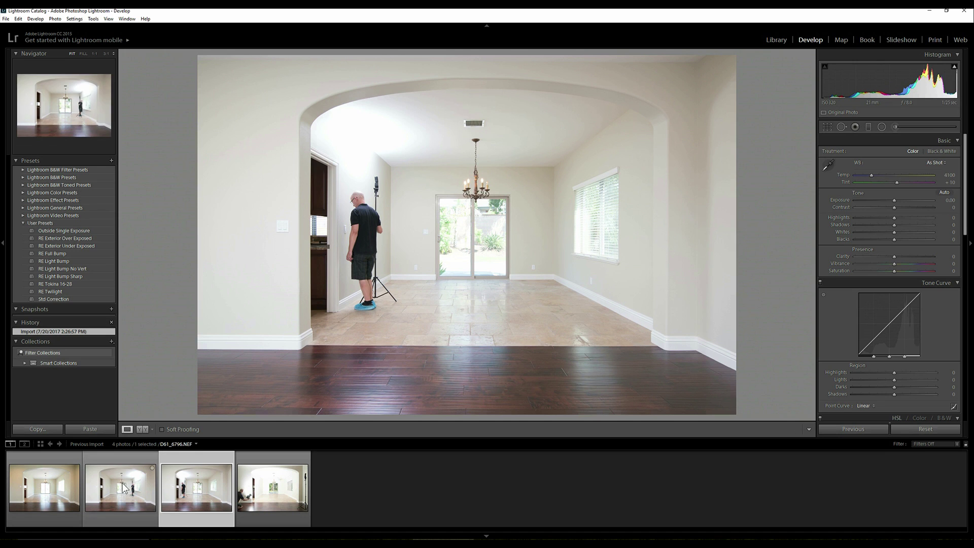
- Review the empty room, light-stand, window and flash frames, then return to the empty room photo
{"action": "left_click", "coordinate": [45, 487]}
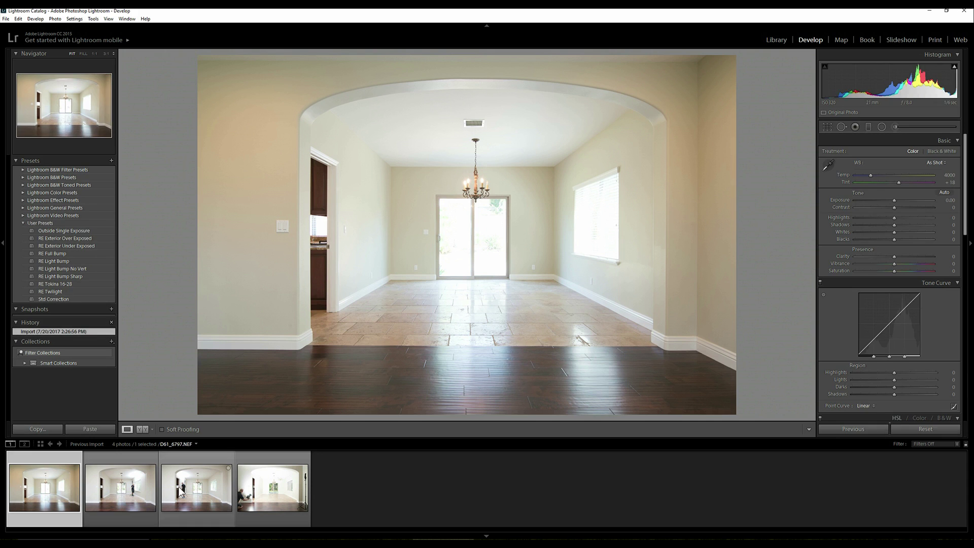
{"action": "left_click", "coordinate": [191, 490]}
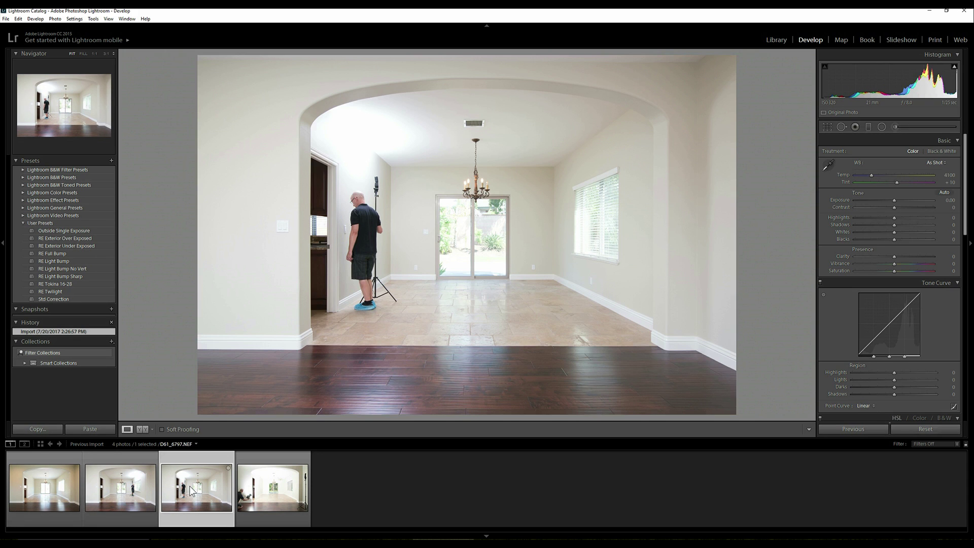
{"action": "left_click", "coordinate": [135, 494]}
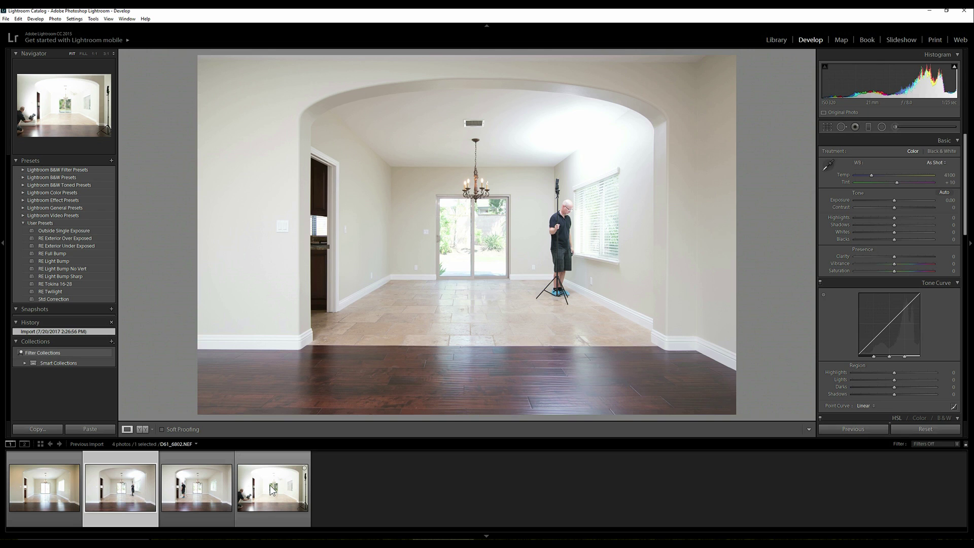
{"action": "left_click", "coordinate": [272, 490]}
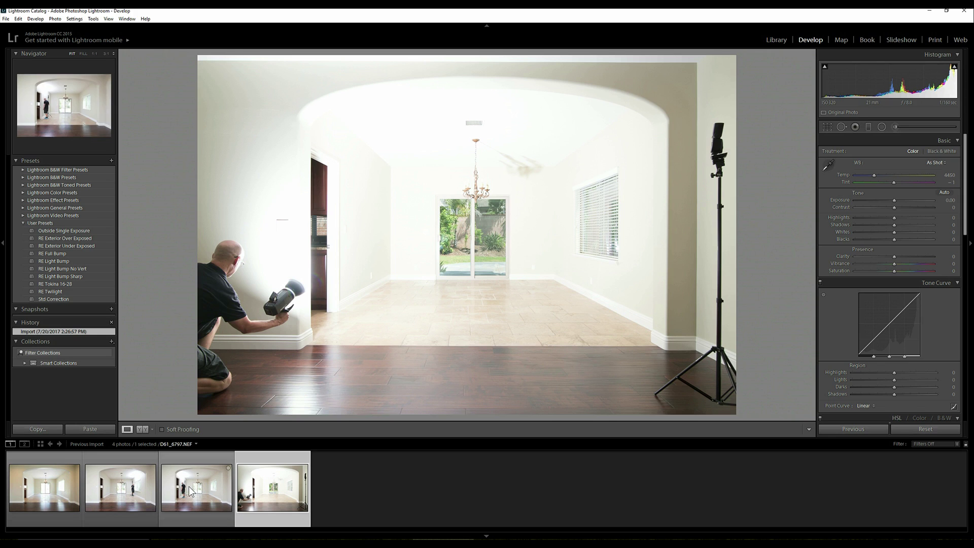
{"action": "left_click", "coordinate": [56, 483]}
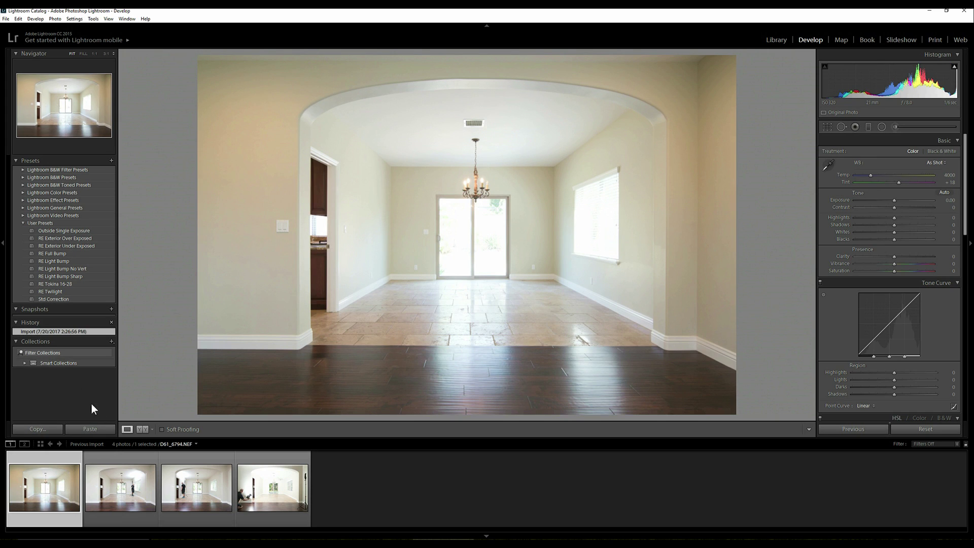
- Apply the RE Tokina 16-28 user preset to the empty dining room photo
{"action": "left_click", "coordinate": [74, 284]}
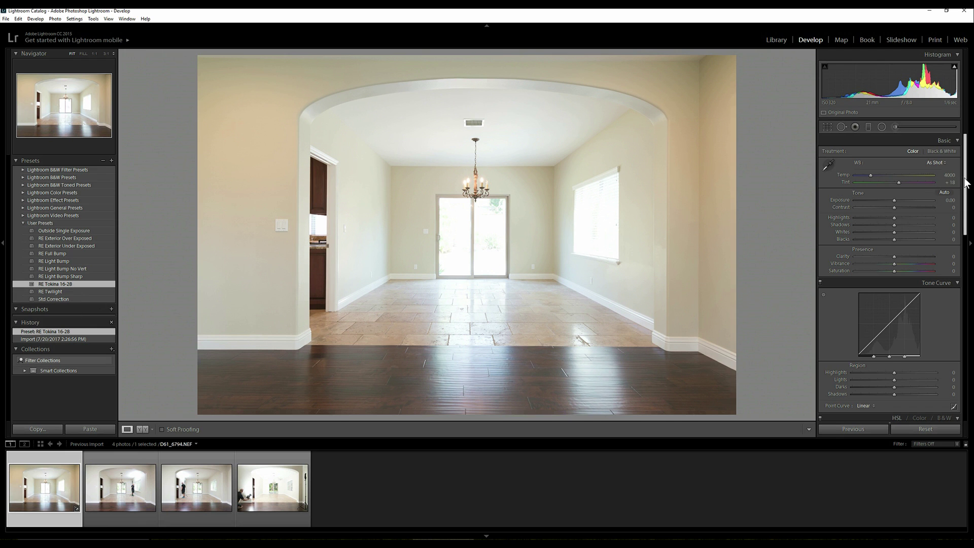
{"action": "left_click_drag", "start_coordinate": [965, 182], "coordinate": [958, 276]}
{"action": "scroll", "coordinate": [958, 276], "scroll_direction": "down", "scroll_amount": 5}
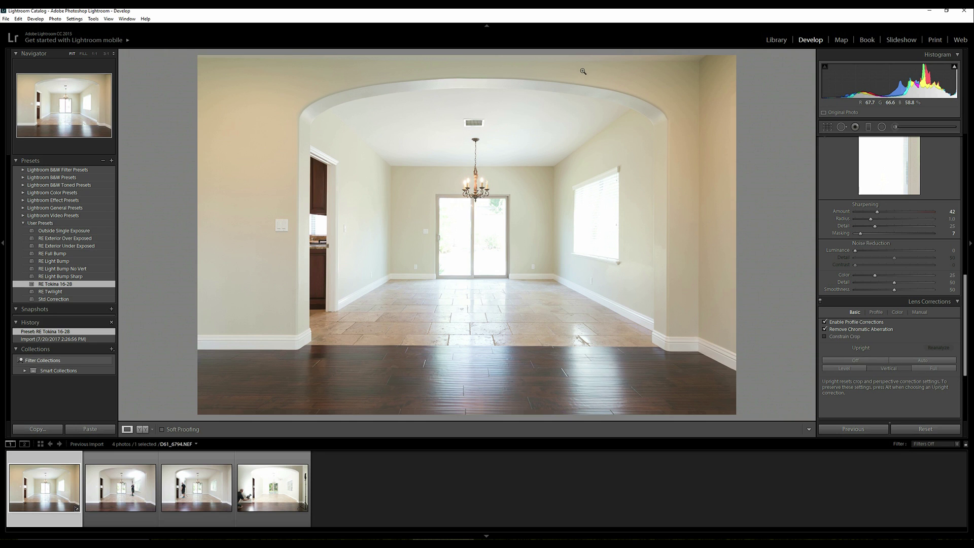
- Set the manual lens correction Rotate value to -0.1
{"action": "left_click", "coordinate": [918, 312]}
{"action": "left_click", "coordinate": [948, 352]}
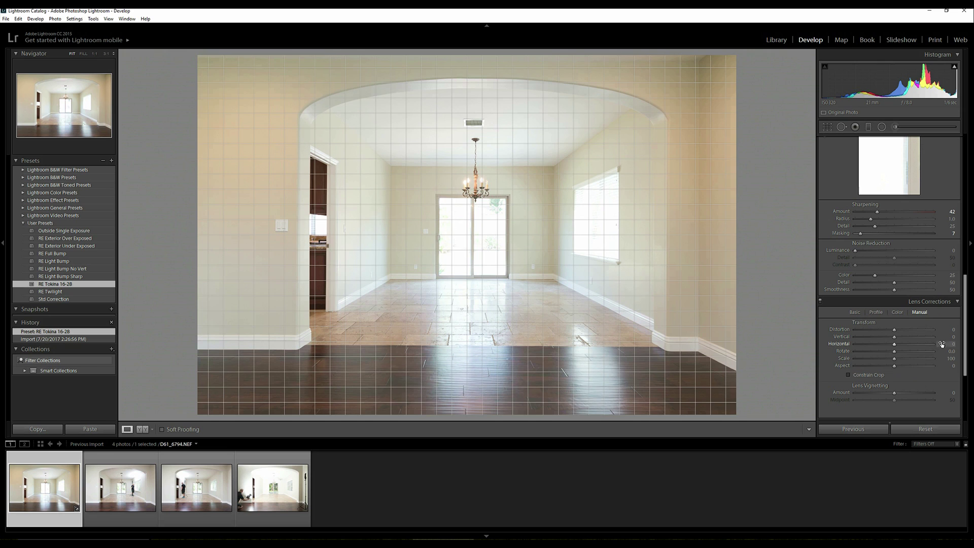
{"action": "left_click", "coordinate": [948, 351]}
{"action": "key", "text": "BackSpace"}
{"action": "type", "text": "-0.1"}
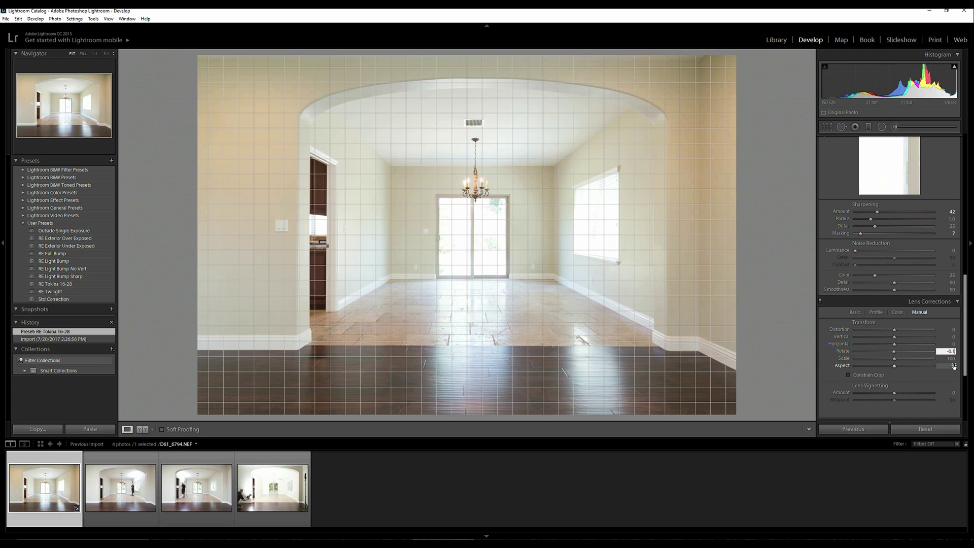
{"action": "key", "text": "Return"}
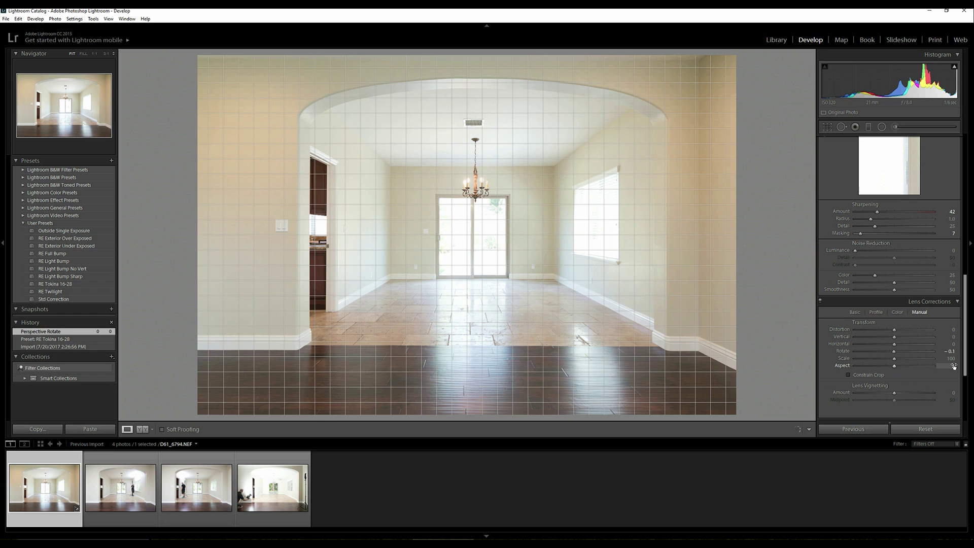
- Copy the empty room photo's develop settings, leaving out white balance
{"action": "right_click", "coordinate": [64, 488]}
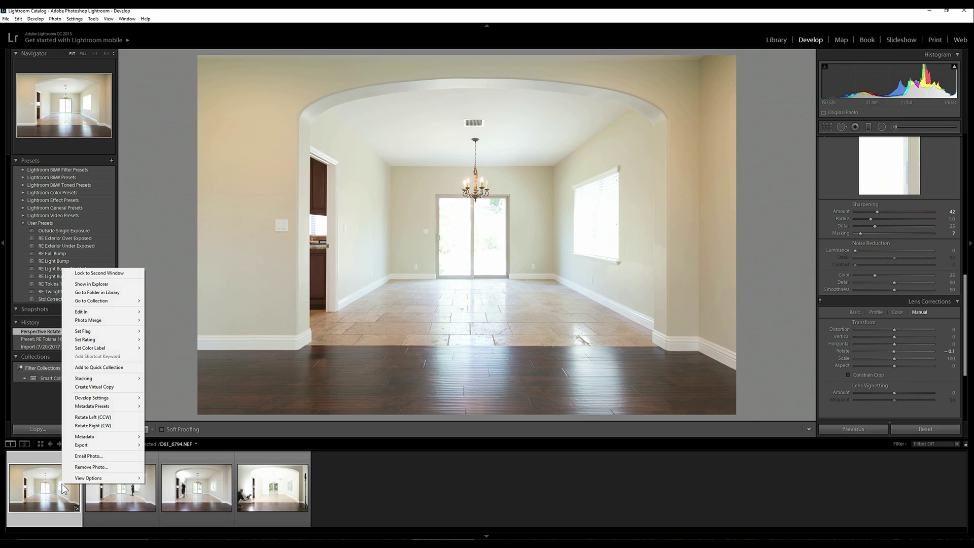
{"action": "mouse_move", "coordinate": [90, 398]}
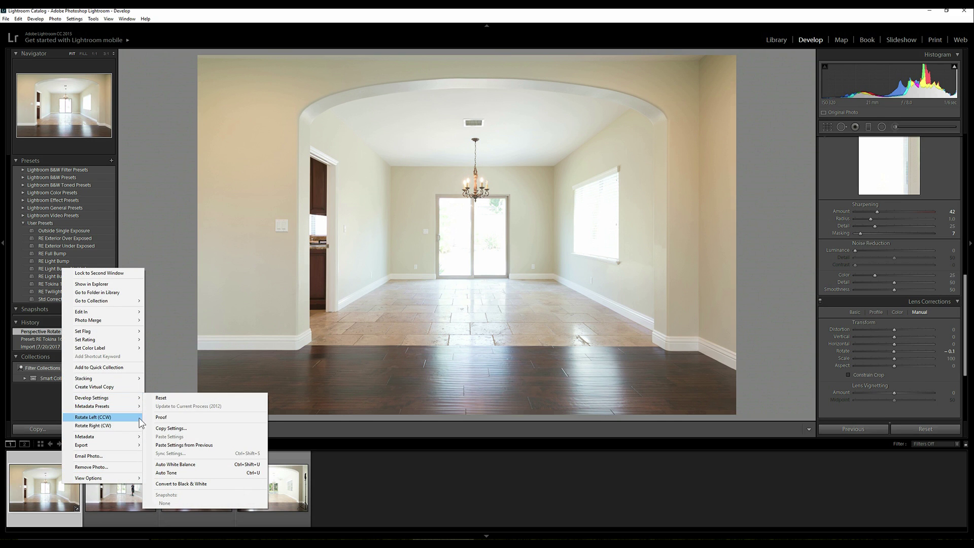
{"action": "left_click", "coordinate": [169, 429]}
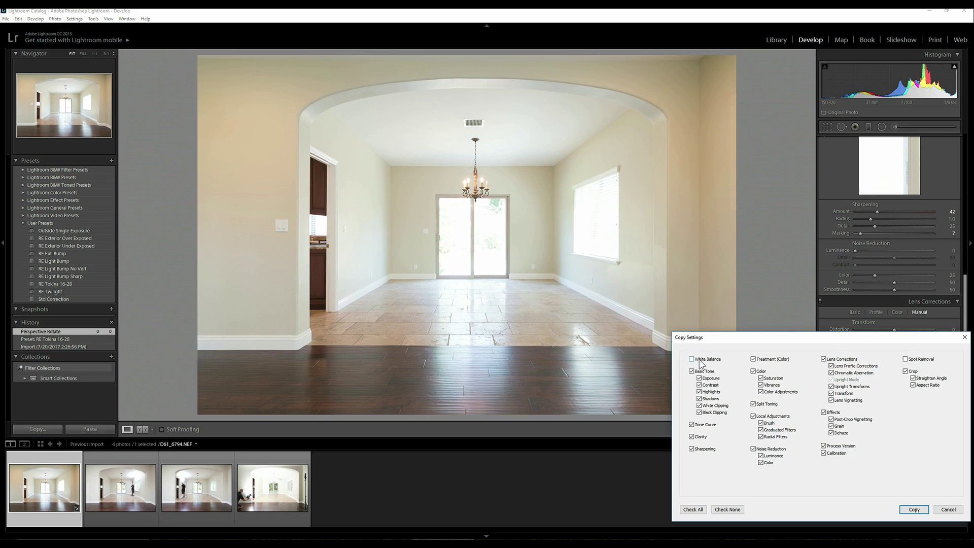
{"action": "left_click", "coordinate": [913, 509]}
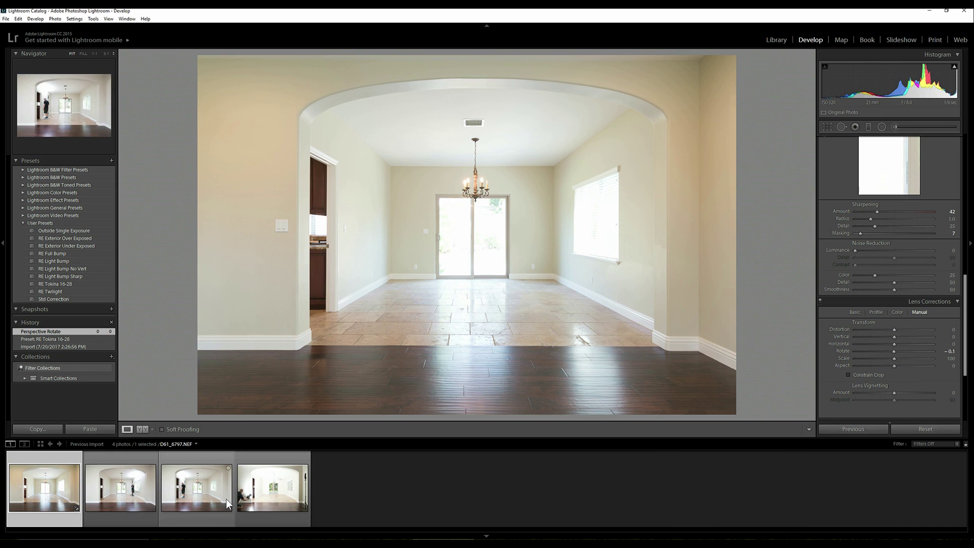
- Paste the copied develop settings onto all four selected photos
{"action": "left_click", "coordinate": [274, 497], "text": "shift"}
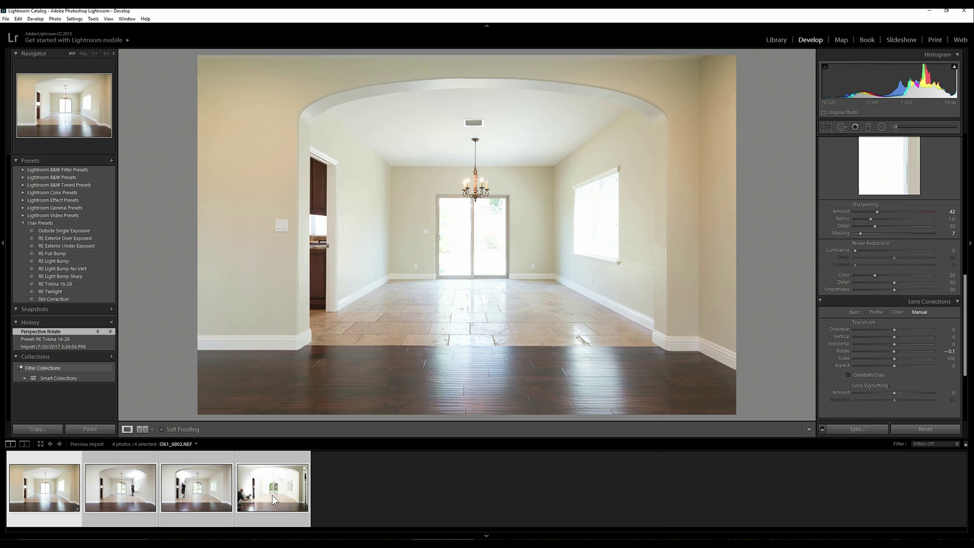
{"action": "right_click", "coordinate": [274, 499]}
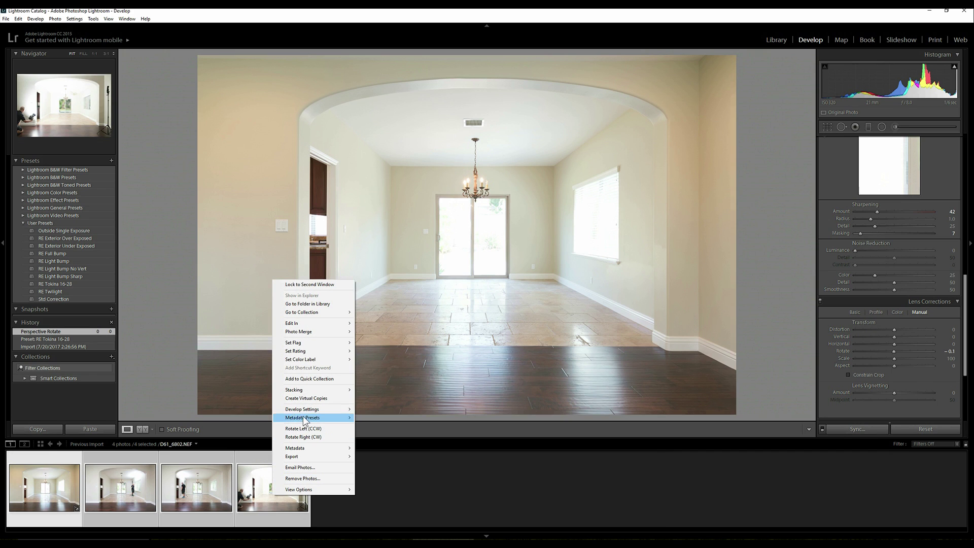
{"action": "mouse_move", "coordinate": [305, 409]}
{"action": "left_click", "coordinate": [215, 448]}
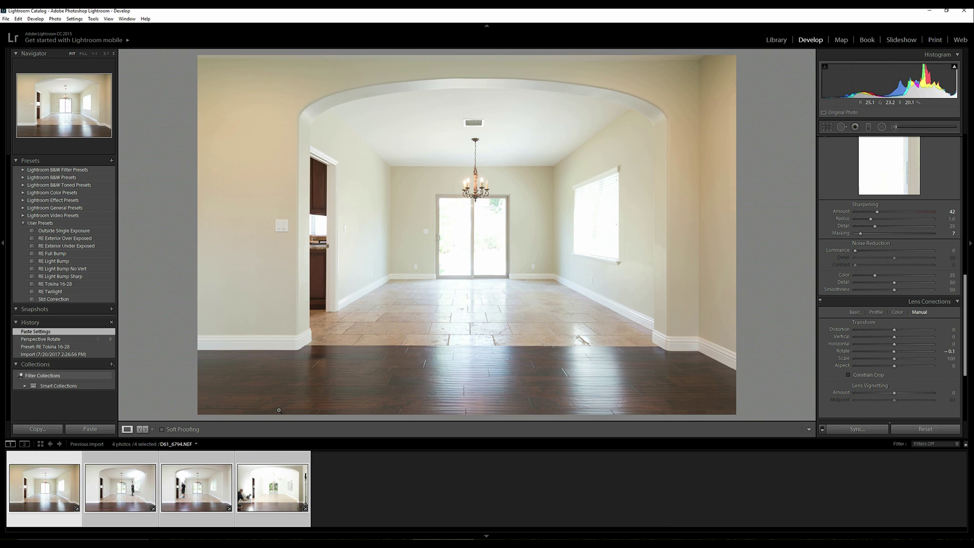
- Send the four selected dining-room photos to Photoshop as layers of one document
{"action": "right_click", "coordinate": [281, 497]}
{"action": "mouse_move", "coordinate": [307, 327]}
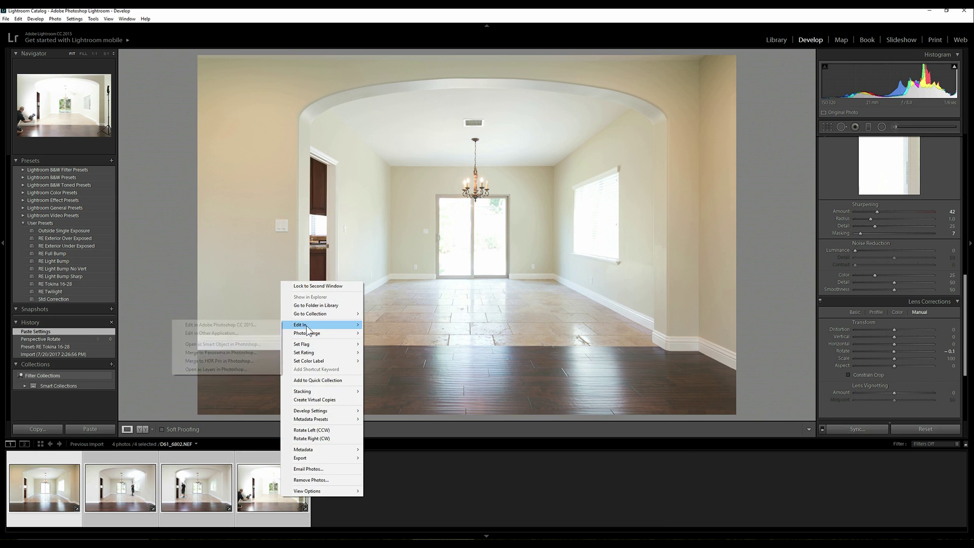
{"action": "left_click", "coordinate": [233, 370]}
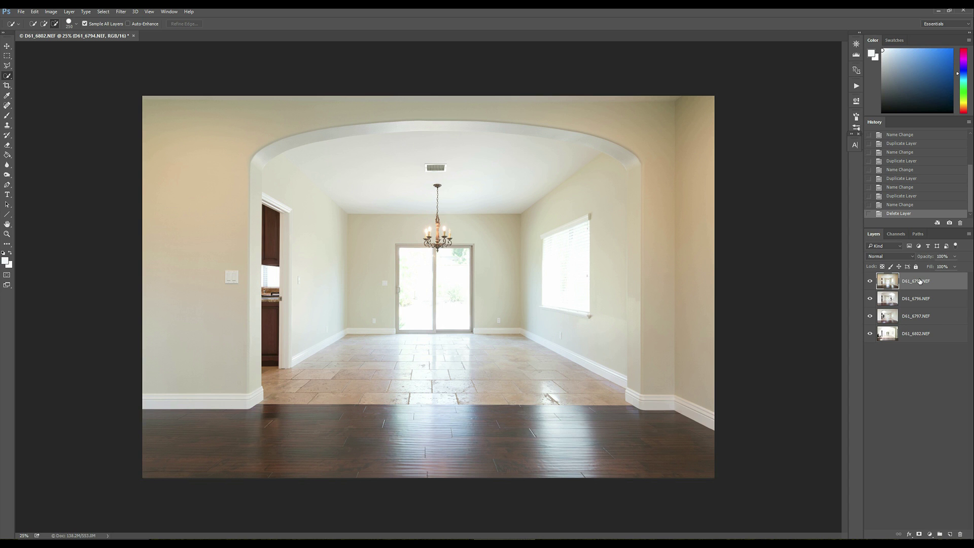
- Set D61_6794 to Luminosity blending and add a Hide All layer mask
{"action": "left_click", "coordinate": [899, 256]}
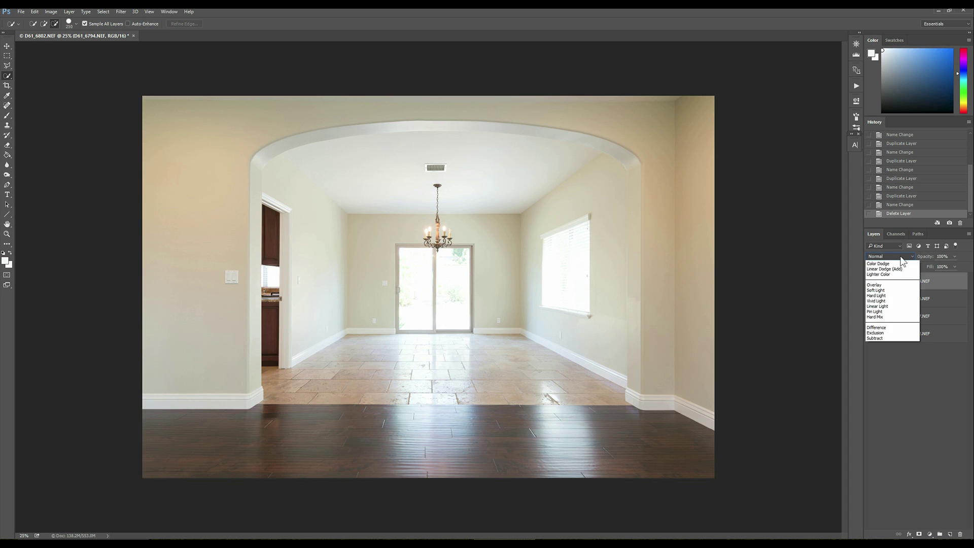
{"action": "left_click", "coordinate": [895, 429]}
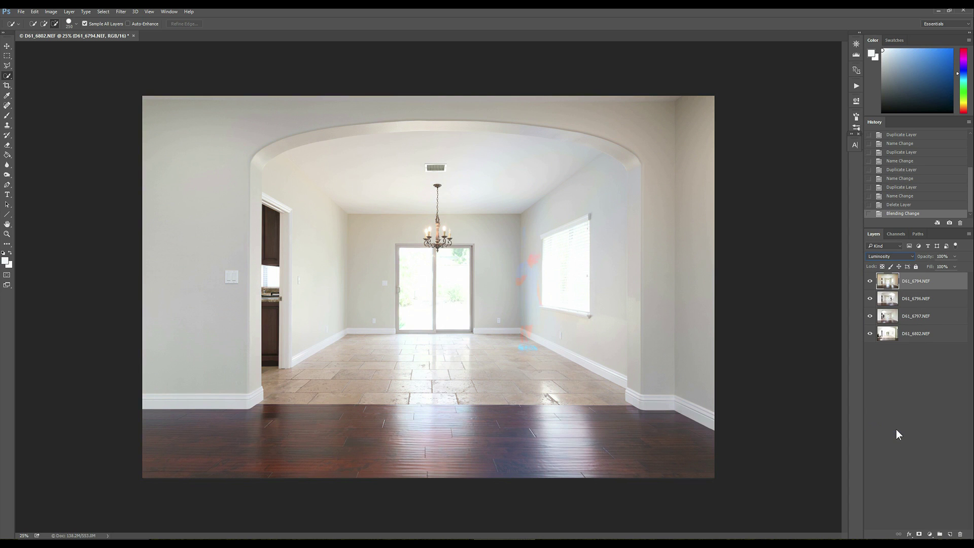
{"action": "key", "text": "alt+l"}
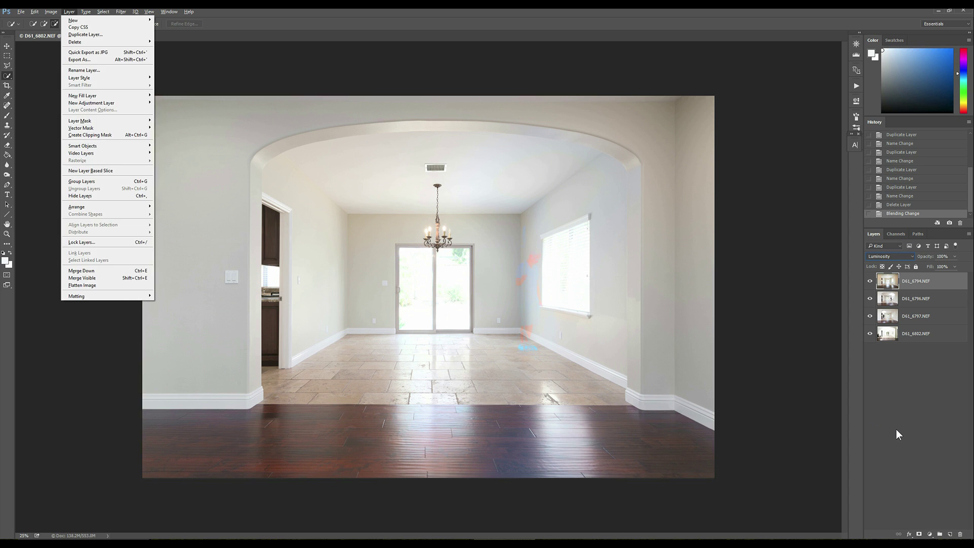
{"action": "key", "text": "m"}
{"action": "key", "text": "h"}
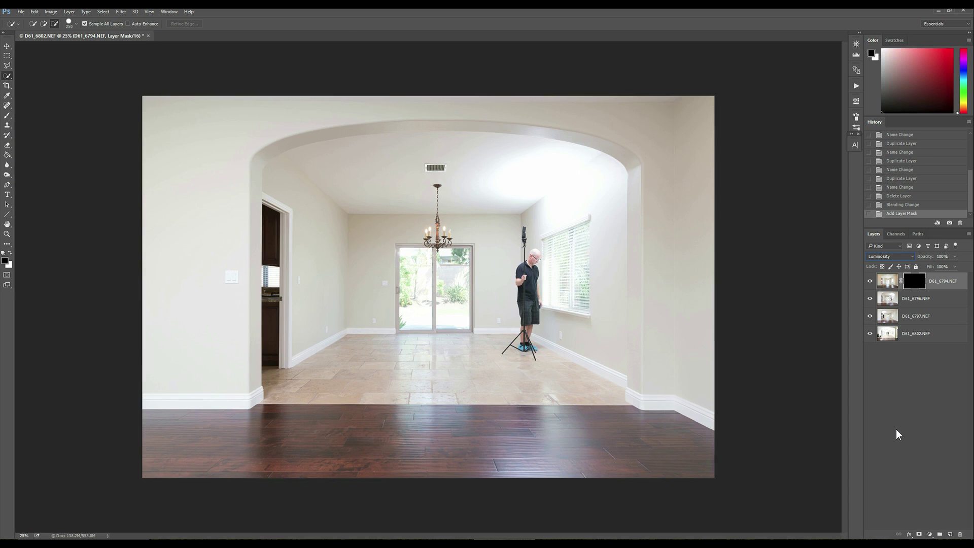
- Toggle D61_6796's visibility to compare lighting, then select that layer
{"action": "left_click", "coordinate": [870, 299]}
{"action": "left_click", "coordinate": [870, 299]}
{"action": "left_click", "coordinate": [870, 300]}
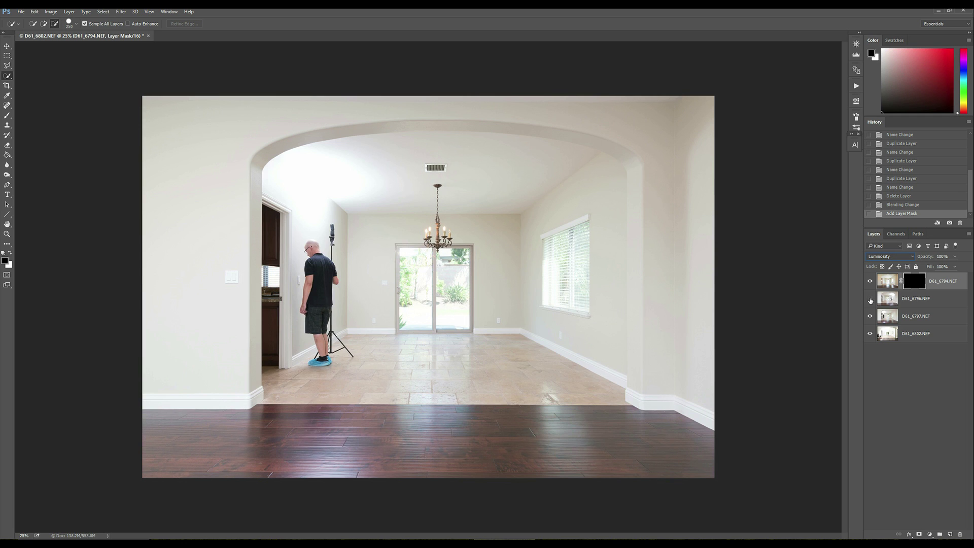
{"action": "left_click", "coordinate": [870, 299]}
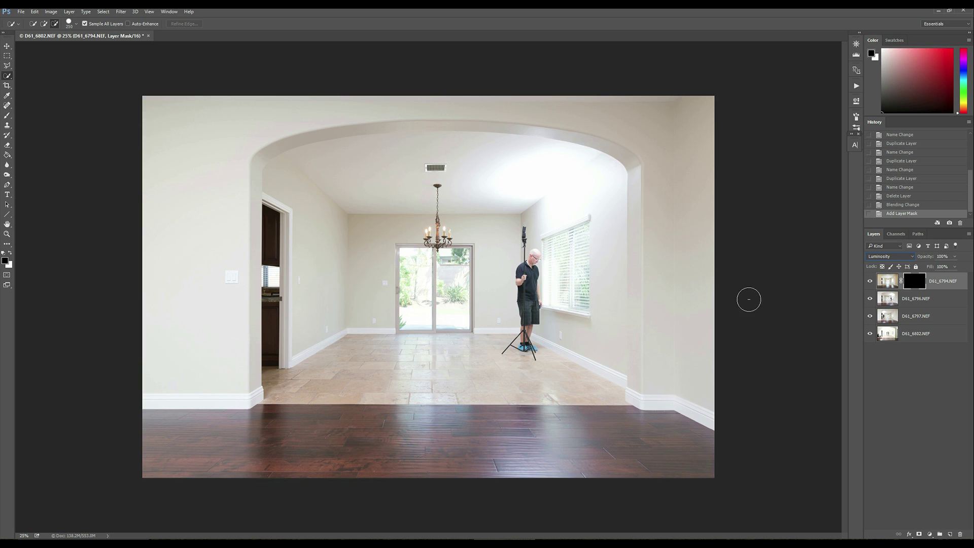
{"action": "left_click", "coordinate": [908, 301]}
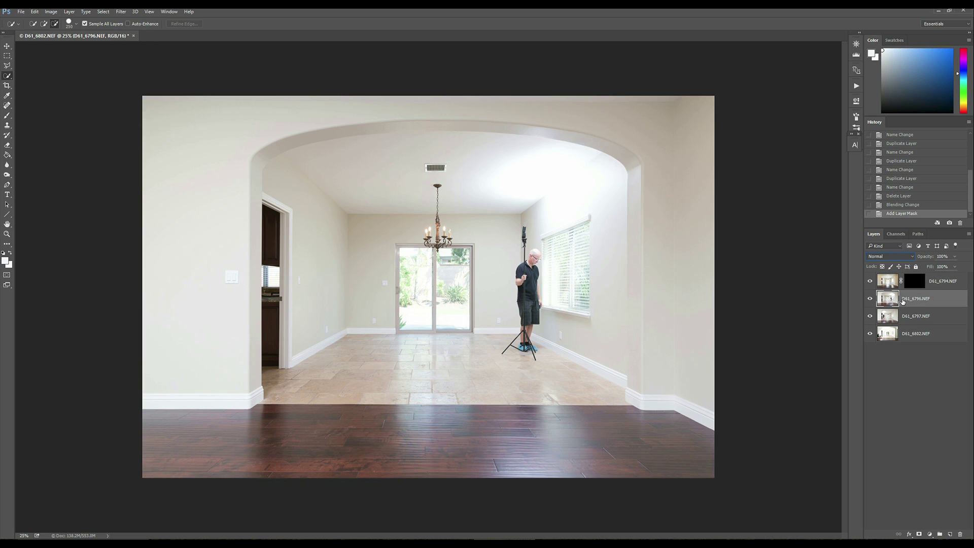
- Give D61_6796 a Hide All mask and set up a smaller white brush
{"action": "key", "text": "alt+l"}
{"action": "key", "text": "m"}
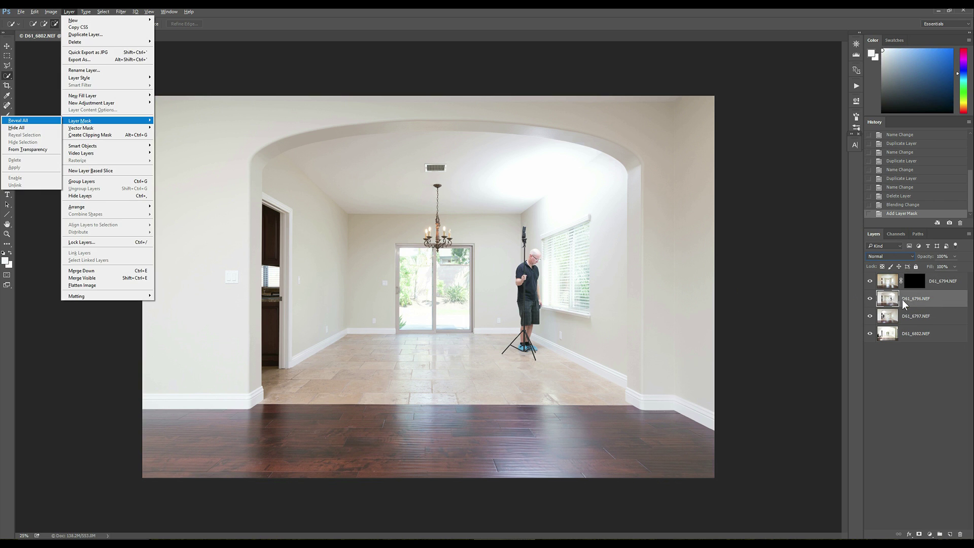
{"action": "key", "text": "h"}
{"action": "key", "text": "b"}
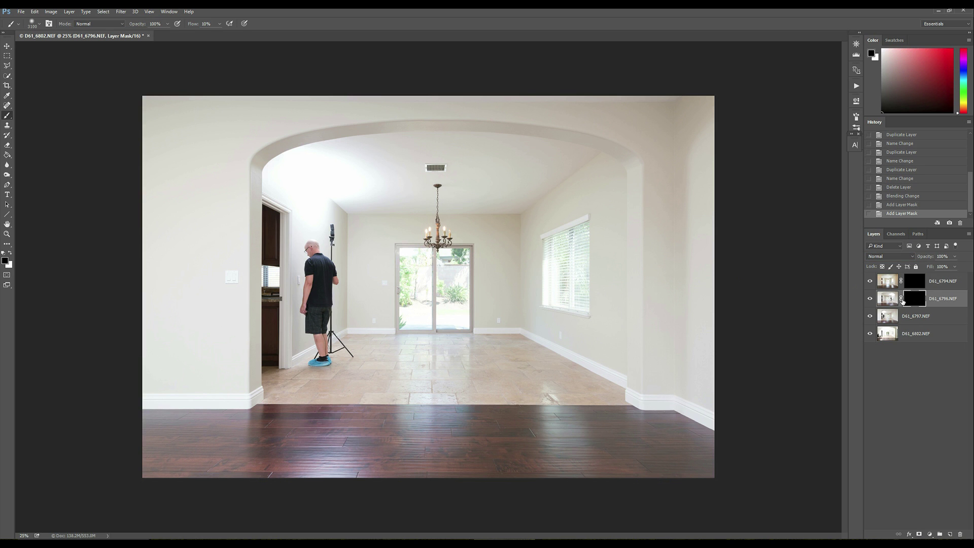
{"action": "key", "text": "bracketleft"}
{"action": "key", "text": "bracketleft"}
{"action": "key", "text": "bracketleft"}
{"action": "key", "text": "bracketleft"}
{"action": "key", "text": "bracketleft"}
{"action": "key", "text": "bracketleft"}
{"action": "key", "text": "bracketleft"}
{"action": "key", "text": "bracketleft"}
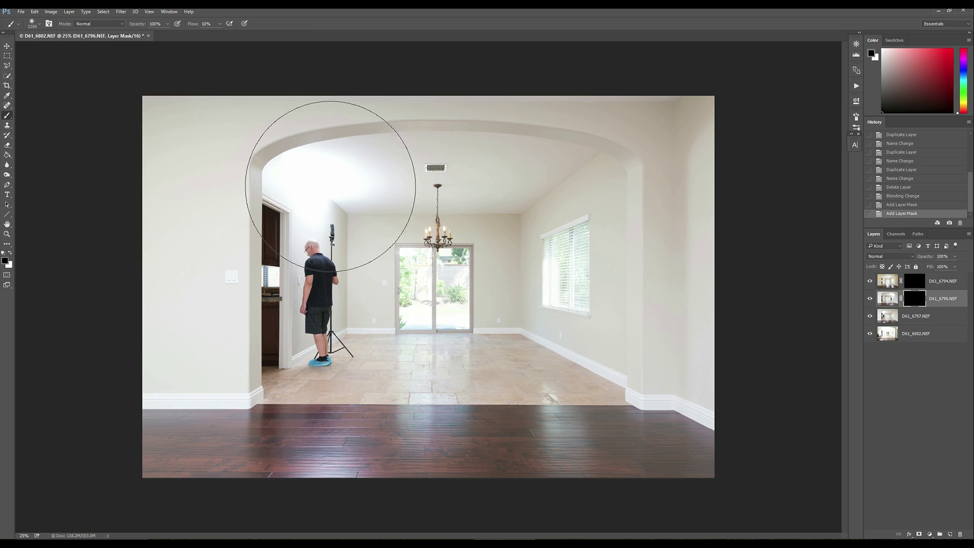
{"action": "key", "text": "bracketleft"}
{"action": "key", "text": "bracketleft"}
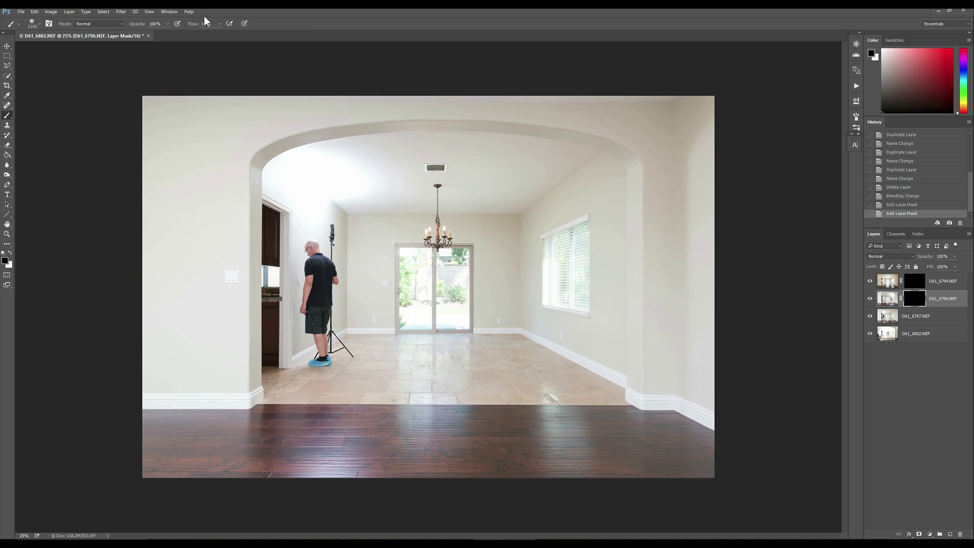
{"action": "key", "text": "bracketleft"}
{"action": "key", "text": "bracketleft"}
{"action": "key", "text": "bracketleft"}
{"action": "key", "text": "x"}
- Paint the arch and left wall lighting back into the D61_6796 mask, comparing with the mask toggled
{"action": "mouse_move", "coordinate": [317, 189]}
{"action": "left_mouse_down"}
{"action": "mouse_move", "coordinate": [322, 169]}
{"action": "mouse_move", "coordinate": [314, 174]}
{"action": "mouse_move", "coordinate": [333, 242]}
{"action": "mouse_move", "coordinate": [346, 211]}
{"action": "mouse_move", "coordinate": [305, 132]}
{"action": "mouse_move", "coordinate": [325, 277]}
{"action": "mouse_move", "coordinate": [299, 209]}
{"action": "mouse_move", "coordinate": [289, 220]}
{"action": "mouse_move", "coordinate": [321, 283]}
{"action": "mouse_move", "coordinate": [306, 216]}
{"action": "mouse_move", "coordinate": [342, 320]}
{"action": "mouse_move", "coordinate": [322, 256]}
{"action": "mouse_move", "coordinate": [328, 315]}
{"action": "mouse_move", "coordinate": [310, 246]}
{"action": "mouse_move", "coordinate": [307, 301]}
{"action": "mouse_move", "coordinate": [320, 305]}
{"action": "mouse_move", "coordinate": [327, 333]}
{"action": "mouse_move", "coordinate": [305, 306]}
{"action": "mouse_move", "coordinate": [332, 369]}
{"action": "mouse_move", "coordinate": [322, 302]}
{"action": "mouse_move", "coordinate": [304, 282]}
{"action": "mouse_move", "coordinate": [306, 241]}
{"action": "left_mouse_up"}
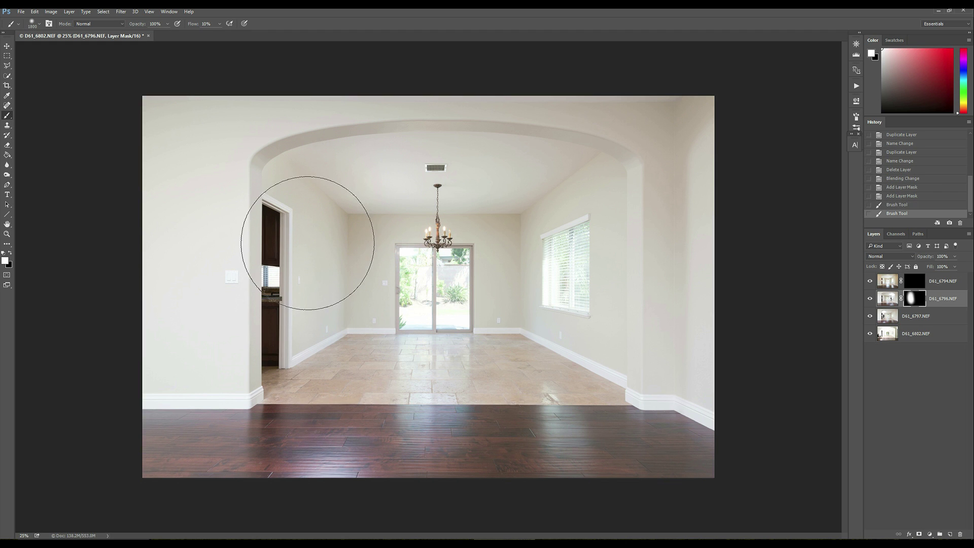
{"action": "left_click_drag", "start_coordinate": [366, 169], "coordinate": [337, 163]}
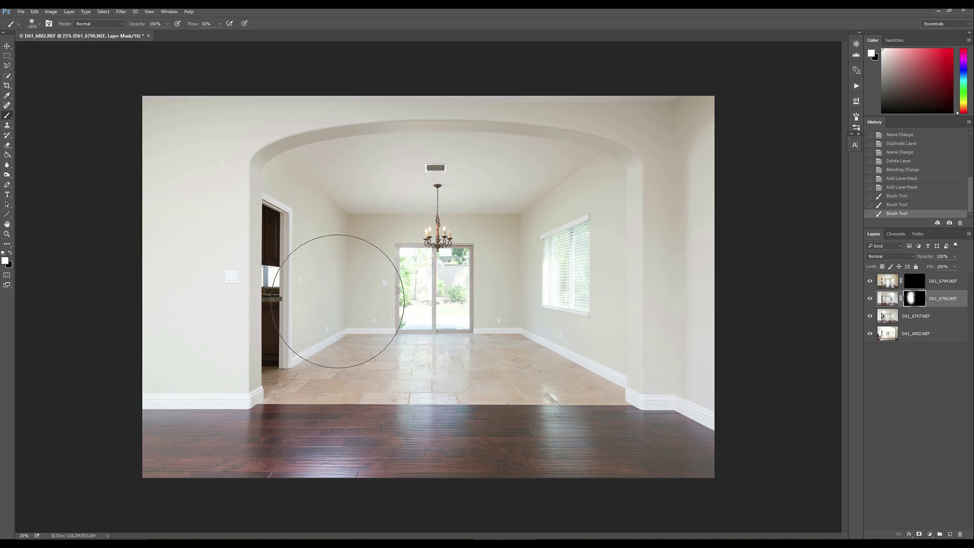
{"action": "left_click_drag", "start_coordinate": [321, 258], "coordinate": [660, 315]}
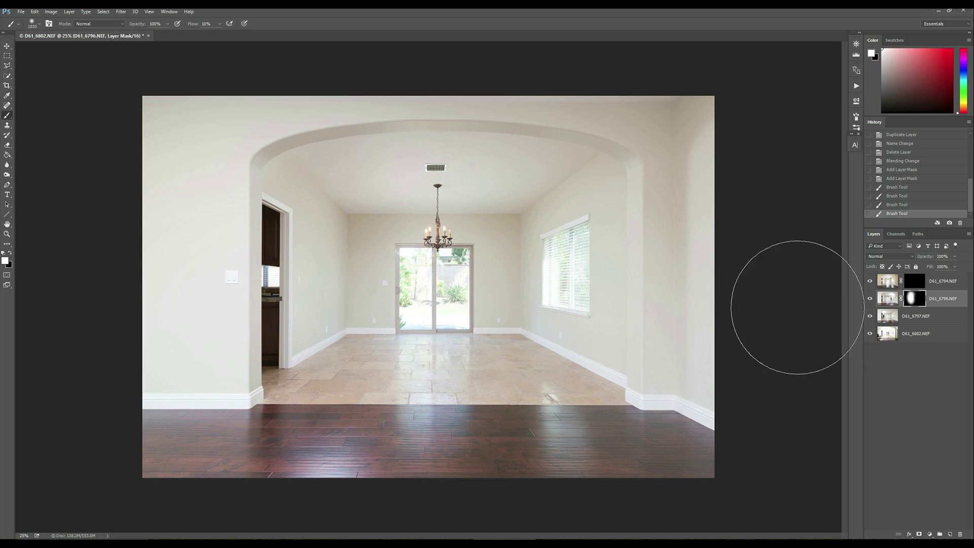
{"action": "left_click", "coordinate": [914, 298], "text": "shift"}
{"action": "left_click", "coordinate": [913, 298], "text": "shift"}
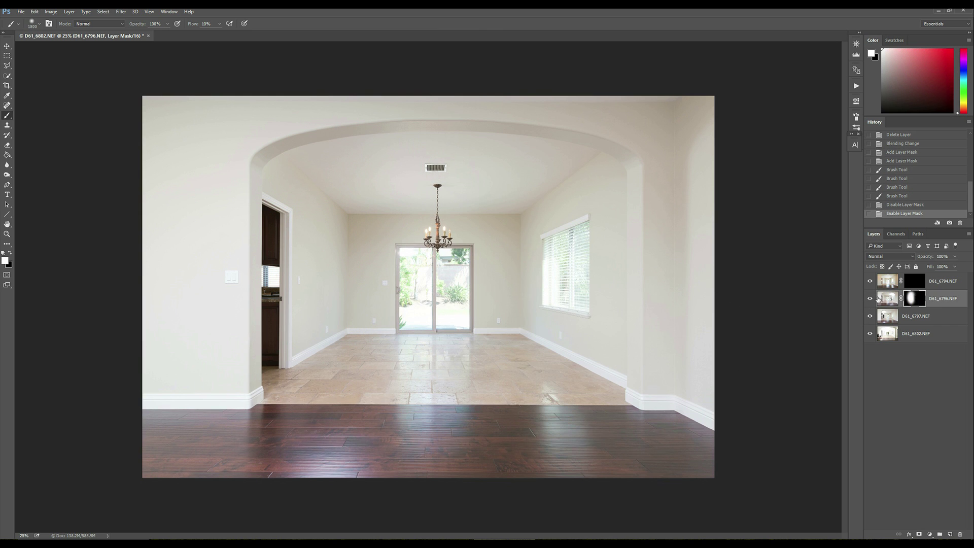
{"action": "left_click", "coordinate": [910, 299], "text": "shift"}
{"action": "left_click", "coordinate": [911, 299], "text": "shift"}
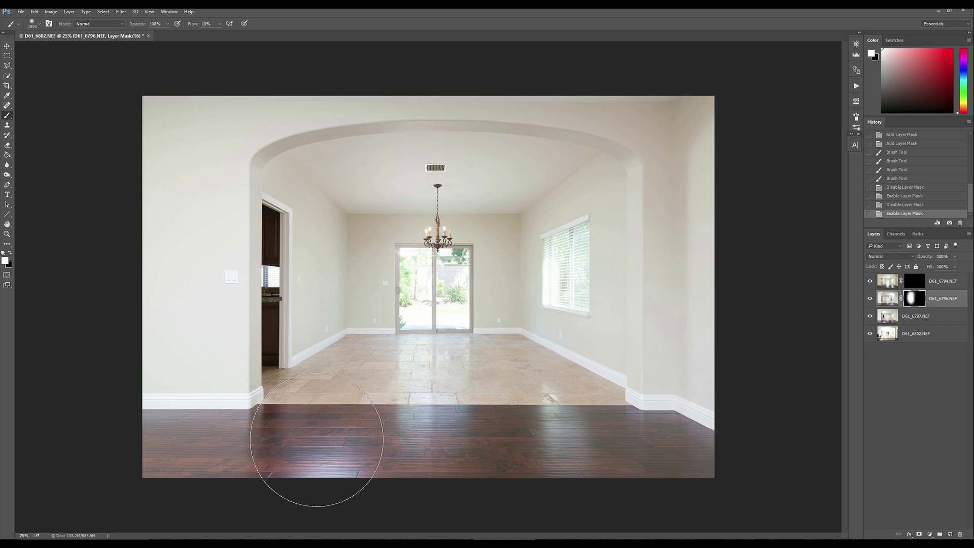
- Paint the wood floor lighting back in, comparing with the mask on and off
{"action": "left_click_drag", "start_coordinate": [330, 474], "coordinate": [307, 457]}
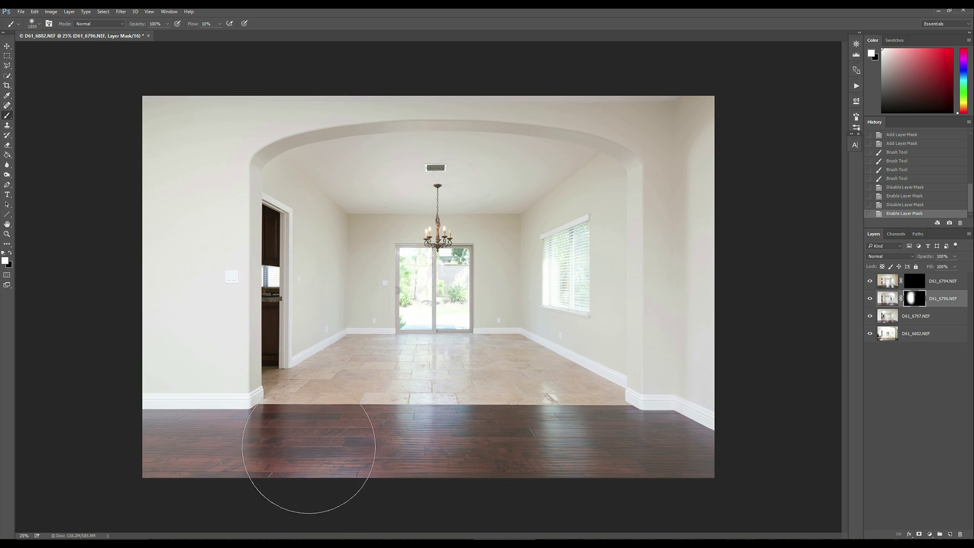
{"action": "left_click", "coordinate": [915, 299], "text": "shift"}
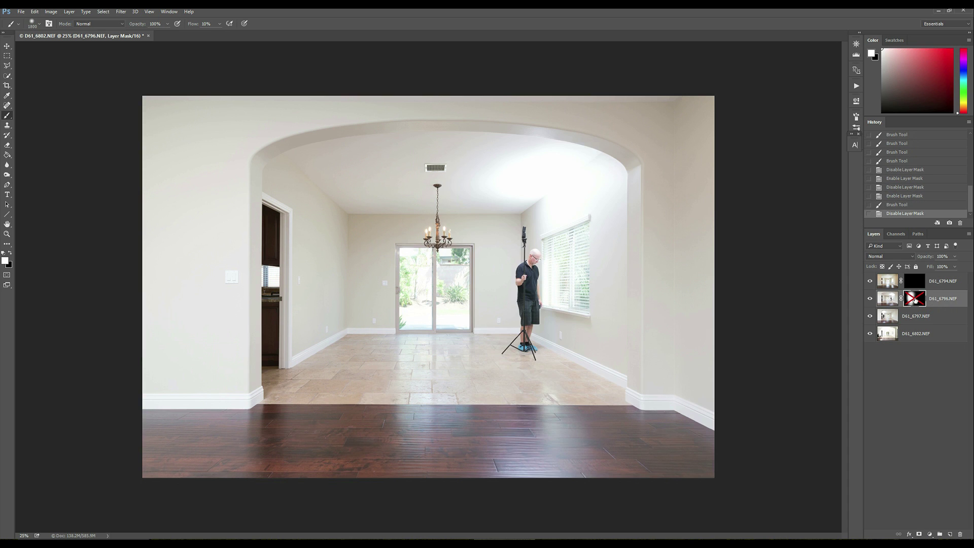
{"action": "left_click", "coordinate": [914, 299], "text": "shift"}
{"action": "left_click", "coordinate": [915, 300], "text": "shift"}
{"action": "left_click", "coordinate": [915, 300], "text": "shift"}
{"action": "left_click", "coordinate": [915, 300], "text": "shift"}
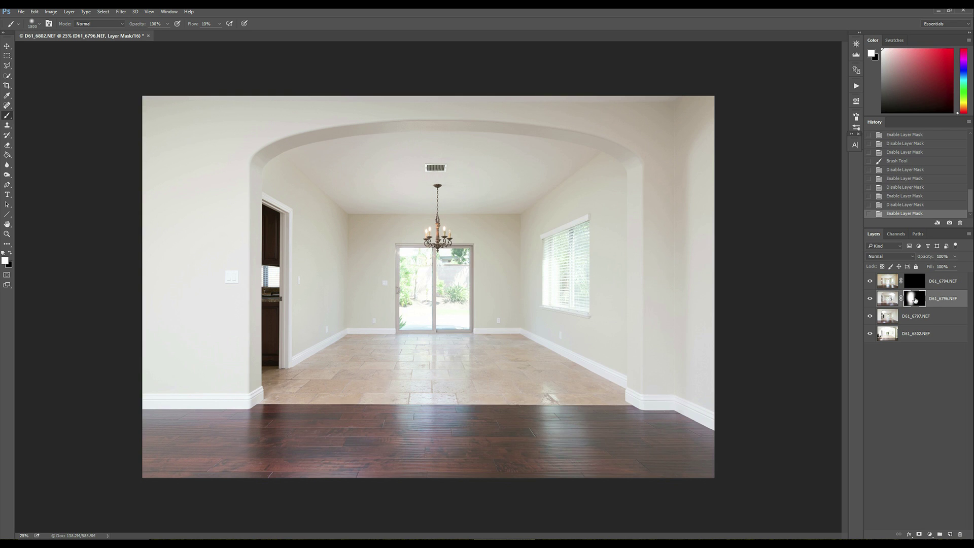
{"action": "left_click", "coordinate": [915, 300], "text": "shift"}
{"action": "left_click", "coordinate": [915, 300], "text": "shift"}
{"action": "left_click", "coordinate": [915, 300], "text": "shift"}
{"action": "left_click", "coordinate": [914, 300], "text": "shift"}
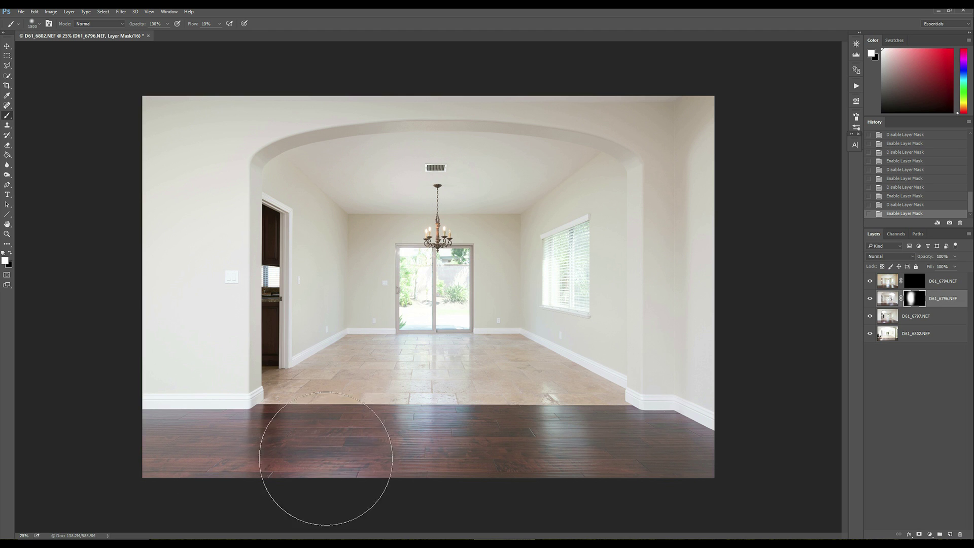
{"action": "mouse_move", "coordinate": [326, 458]}
{"action": "left_mouse_down"}
{"action": "mouse_move", "coordinate": [345, 511]}
{"action": "mouse_move", "coordinate": [328, 440]}
{"action": "mouse_move", "coordinate": [303, 424]}
{"action": "mouse_move", "coordinate": [318, 437]}
{"action": "mouse_move", "coordinate": [389, 448]}
{"action": "left_mouse_up"}
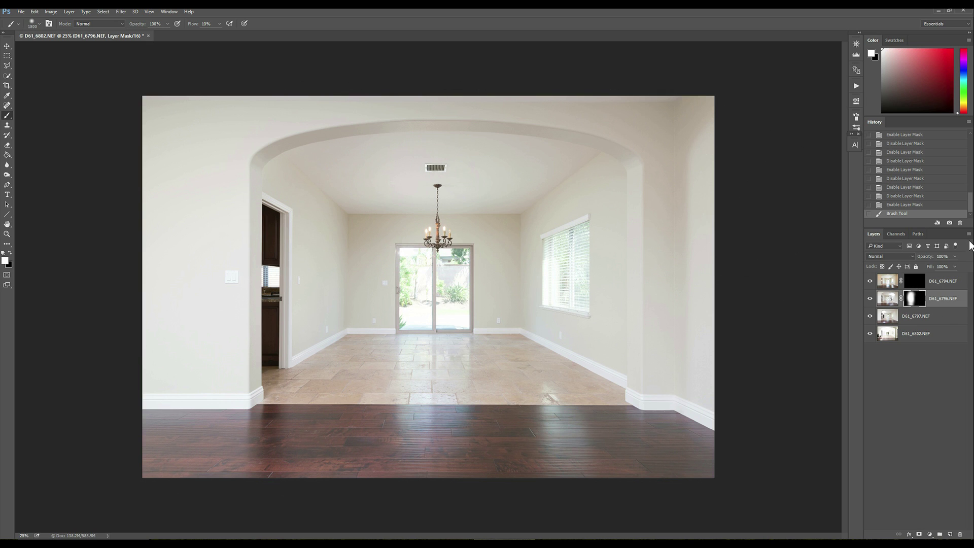
- Select the D61_6794 mask, compare it on and off, and enlarge the brush
{"action": "left_click", "coordinate": [915, 281]}
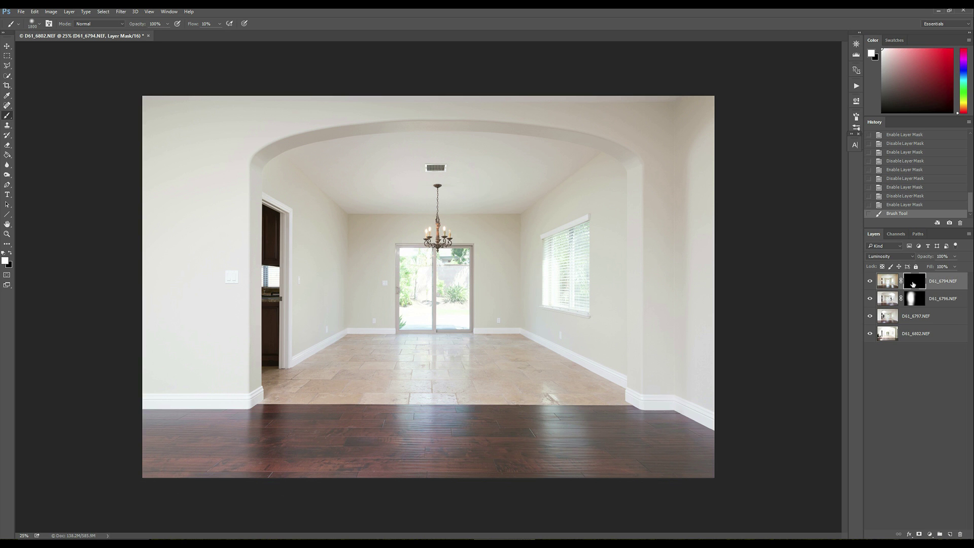
{"action": "left_click", "coordinate": [913, 283], "text": "shift"}
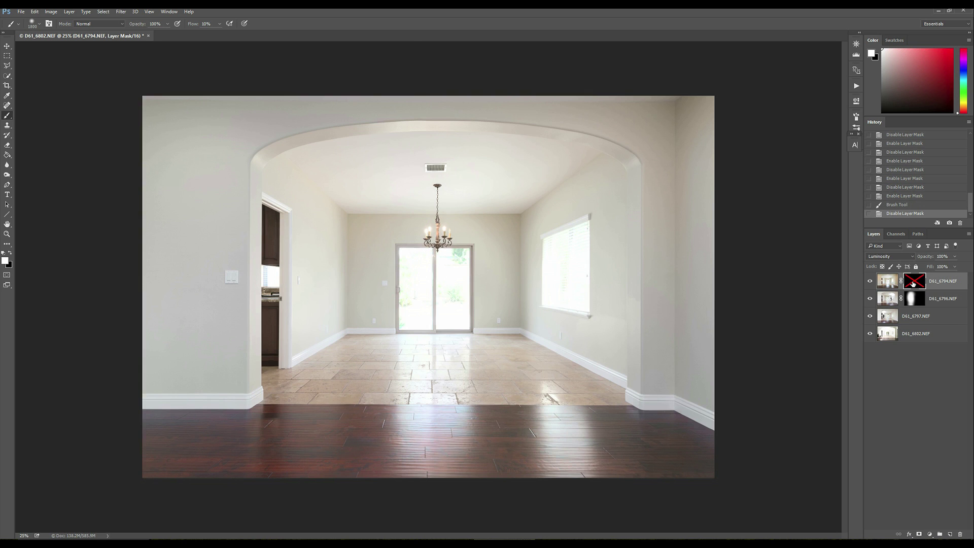
{"action": "left_click", "coordinate": [913, 284], "text": "shift"}
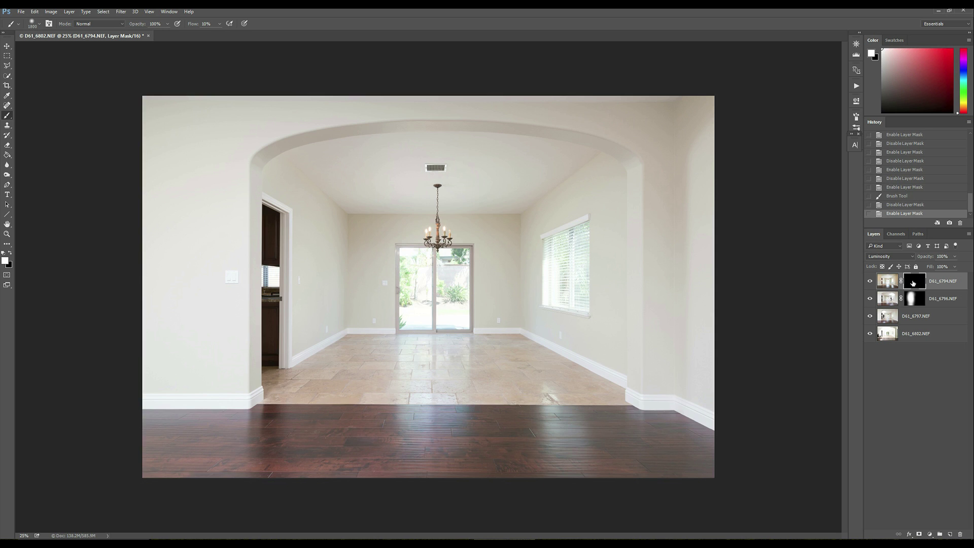
{"action": "left_click", "coordinate": [913, 284], "text": "shift"}
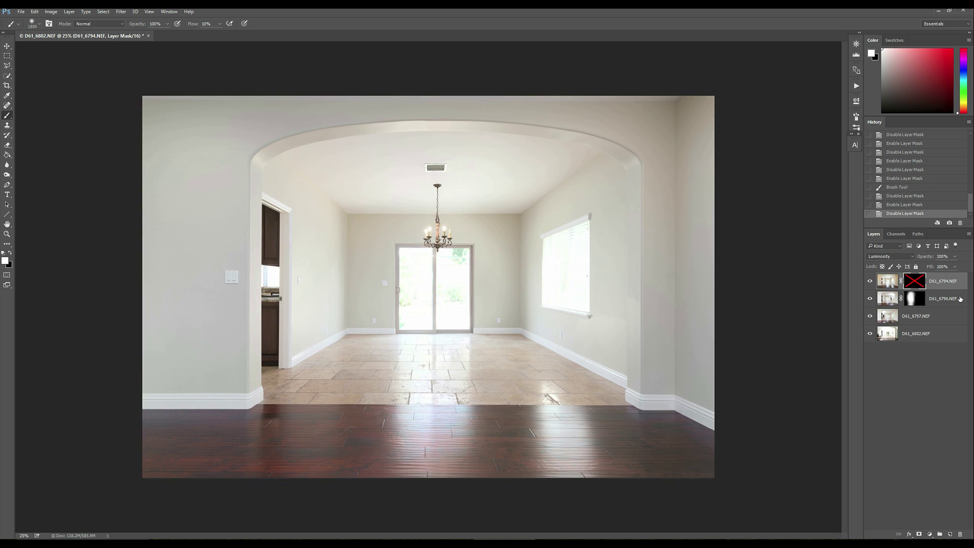
{"action": "left_click", "coordinate": [913, 283], "text": "shift"}
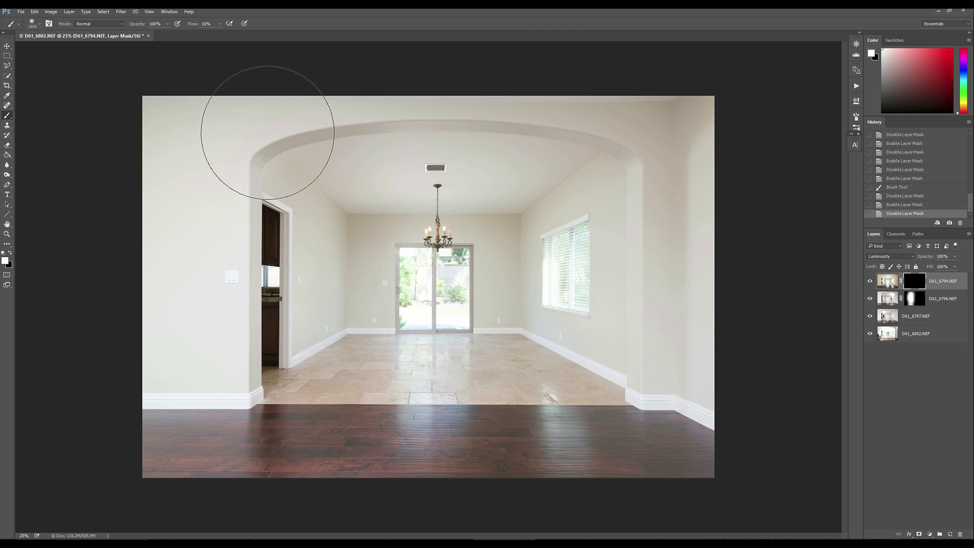
{"action": "key", "text": "bracketright"}
{"action": "key", "text": "bracketright"}
{"action": "key", "text": "bracketright"}
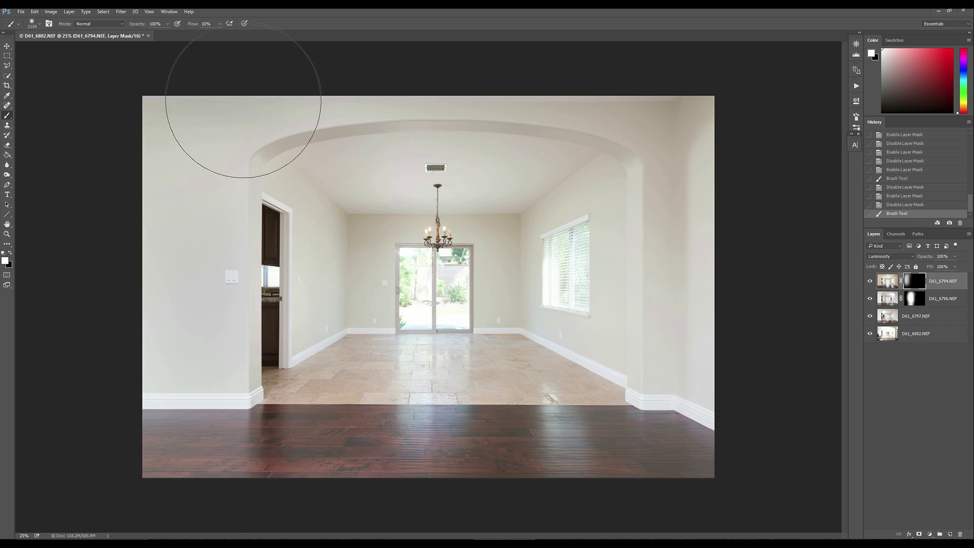
- Paint the D61_6794 mask white over the upper wall, left wall and ceiling
{"action": "mouse_move", "coordinate": [680, 114]}
{"action": "left_mouse_down"}
{"action": "mouse_move", "coordinate": [691, 246]}
{"action": "mouse_move", "coordinate": [704, 246]}
{"action": "mouse_move", "coordinate": [707, 149]}
{"action": "mouse_move", "coordinate": [617, 114]}
{"action": "mouse_move", "coordinate": [470, 91]}
{"action": "mouse_move", "coordinate": [572, 79]}
{"action": "left_mouse_up"}
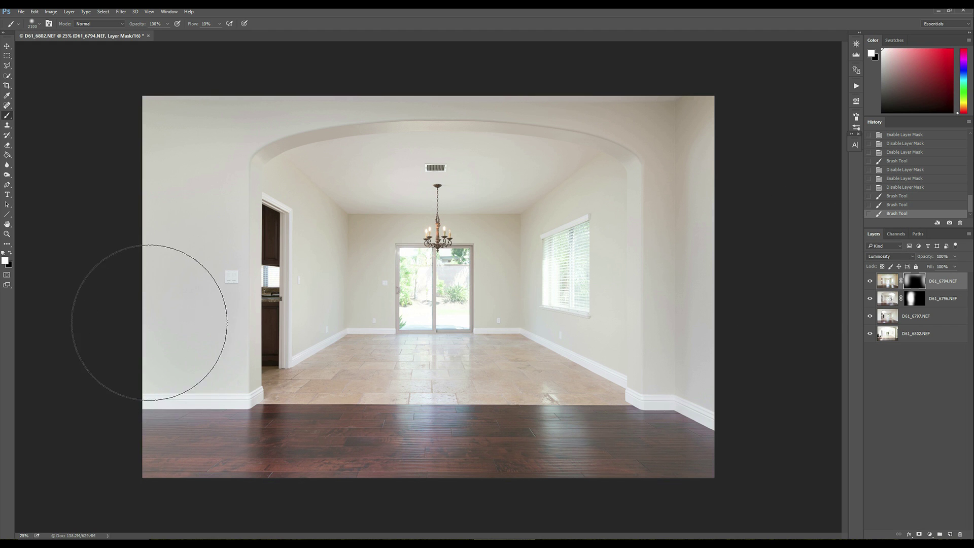
{"action": "mouse_move", "coordinate": [189, 335]}
{"action": "left_mouse_down"}
{"action": "mouse_move", "coordinate": [261, 348]}
{"action": "mouse_move", "coordinate": [269, 335]}
{"action": "left_mouse_up"}
{"action": "mouse_move", "coordinate": [284, 284]}
{"action": "left_mouse_down"}
{"action": "mouse_move", "coordinate": [297, 216]}
{"action": "mouse_move", "coordinate": [432, 245]}
{"action": "left_mouse_up"}
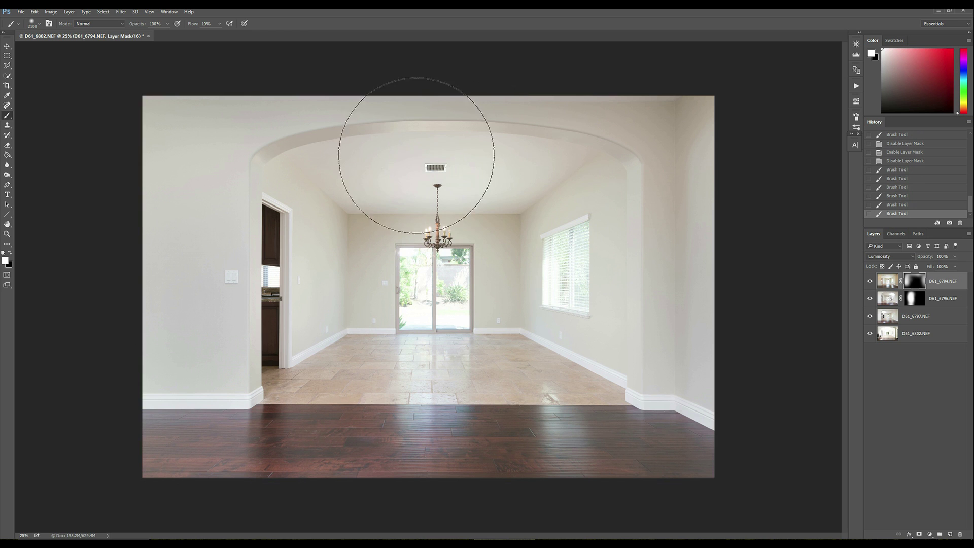
{"action": "mouse_move", "coordinate": [491, 151]}
{"action": "left_mouse_down"}
{"action": "mouse_move", "coordinate": [406, 158]}
{"action": "mouse_move", "coordinate": [446, 158]}
{"action": "left_mouse_up"}
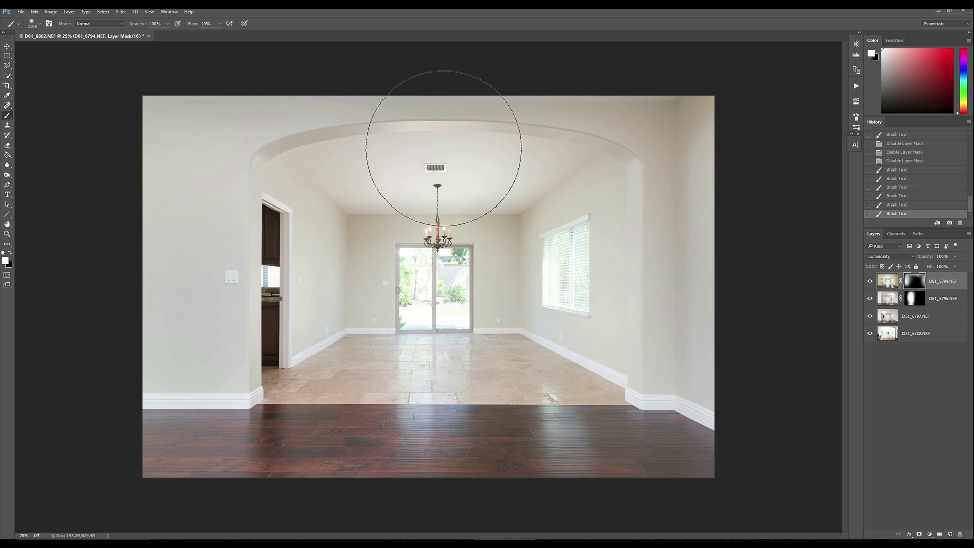
{"action": "left_click", "coordinate": [931, 336]}
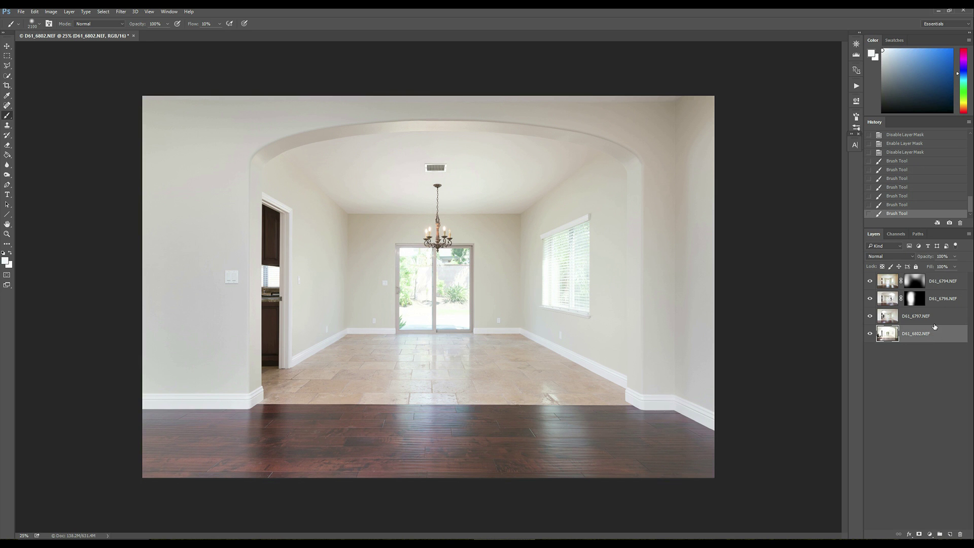
- Move D61_6802 to the top, blend it as Darken, and hide it with a black mask
{"action": "left_click_drag", "start_coordinate": [931, 335], "coordinate": [927, 278]}
{"action": "left_click", "coordinate": [890, 256]}
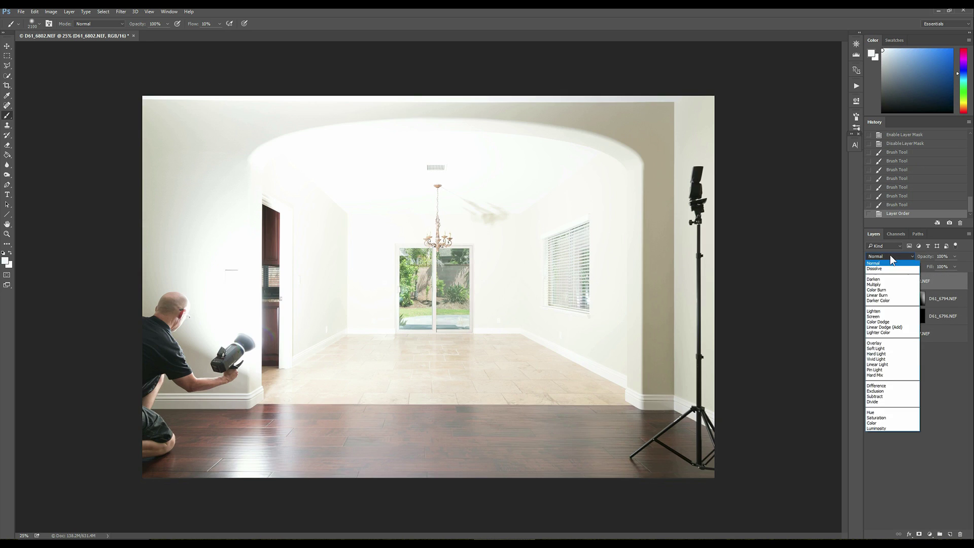
{"action": "left_click", "coordinate": [872, 280]}
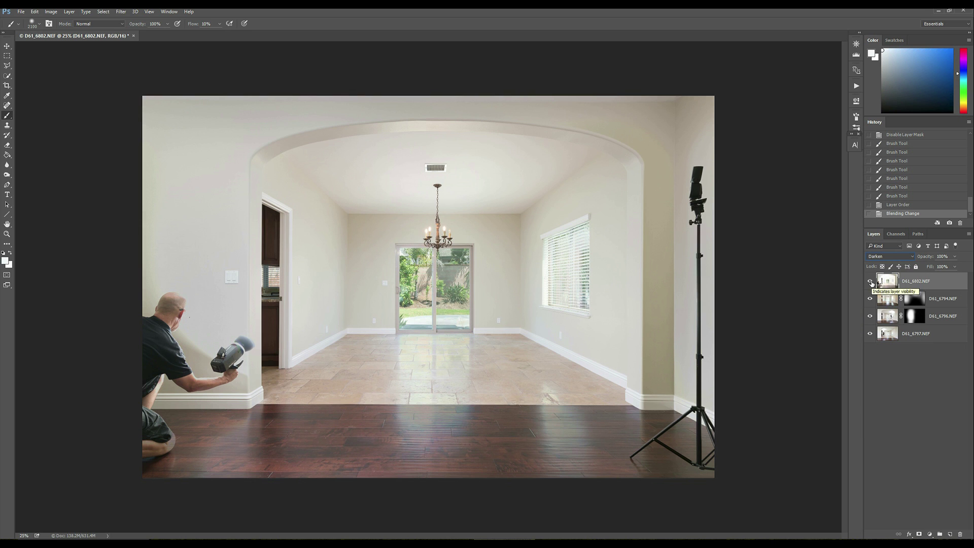
{"action": "key", "text": "alt+l"}
{"action": "key", "text": "m"}
{"action": "key", "text": "h"}
{"action": "key", "text": "ctrl+plus"}
{"action": "key", "text": "ctrl+plus"}
{"action": "key", "text": "ctrl+plus"}
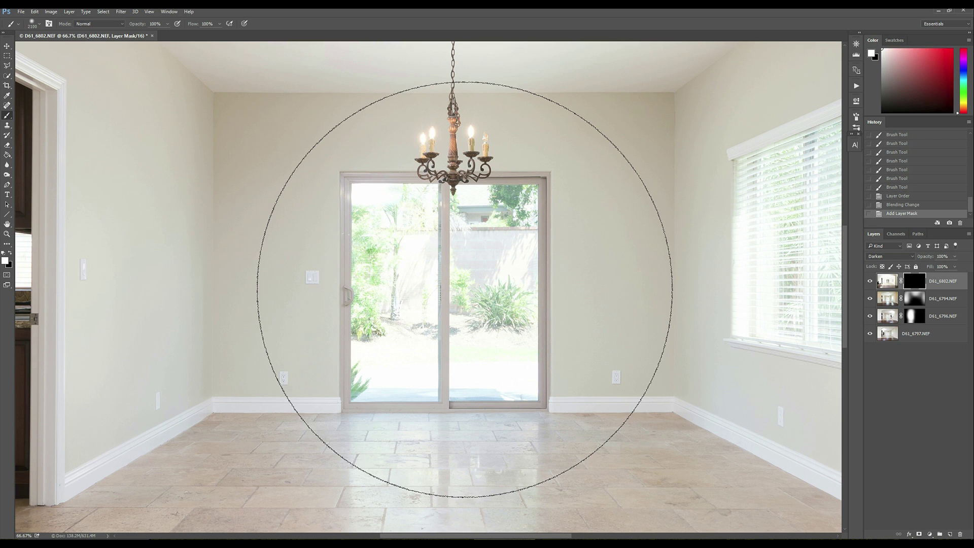
- Paint the D61_6802 mask white over the foliage in the door's left pane, checking with the mask toggle
{"action": "key", "text": "bracketleft"}
{"action": "key", "text": "bracketleft"}
{"action": "key", "text": "bracketleft"}
{"action": "key", "text": "bracketleft"}
{"action": "key", "text": "bracketleft"}
{"action": "key", "text": "bracketleft"}
{"action": "key", "text": "bracketleft"}
{"action": "key", "text": "bracketleft"}
{"action": "key", "text": "bracketleft"}
{"action": "key", "text": "bracketleft"}
{"action": "key", "text": "bracketleft"}
{"action": "key", "text": "bracketleft"}
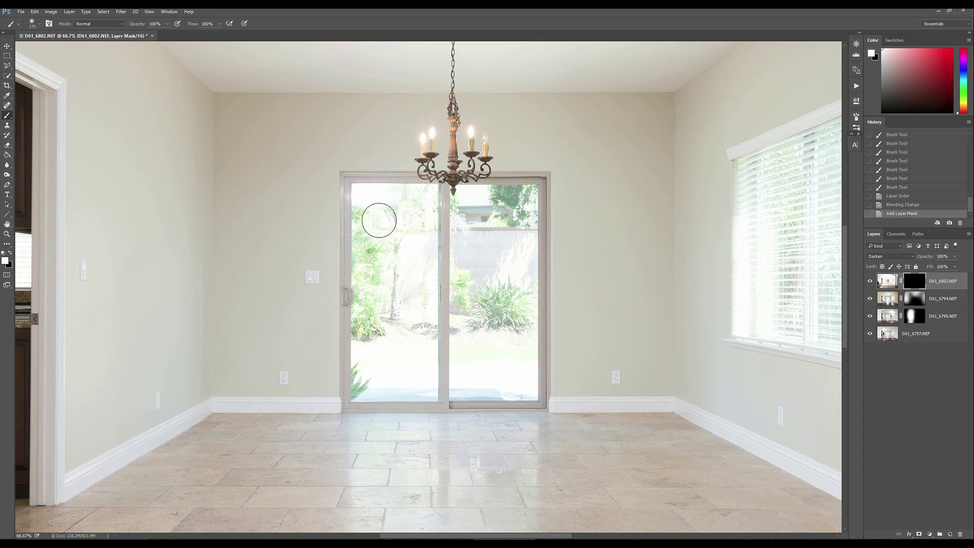
{"action": "key", "text": "bracketright"}
{"action": "key", "text": "bracketright"}
{"action": "key", "text": "bracketright"}
{"action": "mouse_move", "coordinate": [363, 193]}
{"action": "left_mouse_down"}
{"action": "mouse_move", "coordinate": [380, 250]}
{"action": "mouse_move", "coordinate": [374, 246]}
{"action": "left_mouse_up"}
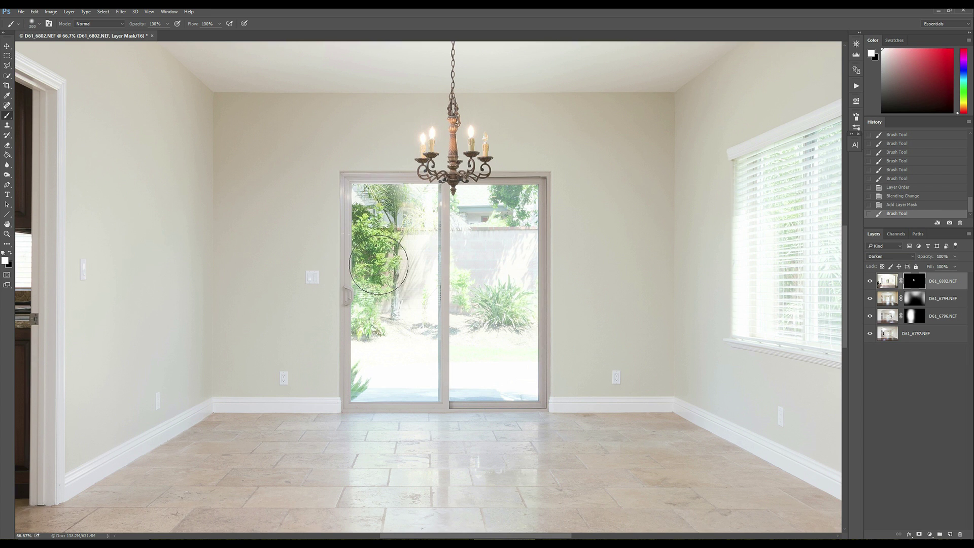
{"action": "mouse_move", "coordinate": [343, 174]}
{"action": "left_mouse_down"}
{"action": "mouse_move", "coordinate": [363, 210]}
{"action": "mouse_move", "coordinate": [412, 208]}
{"action": "left_mouse_up"}
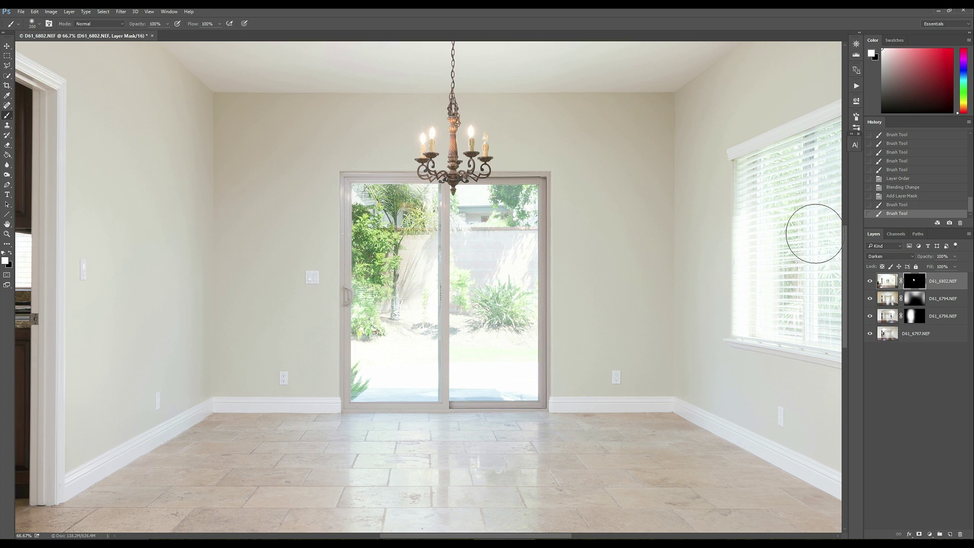
{"action": "left_click", "coordinate": [912, 283], "text": "shift"}
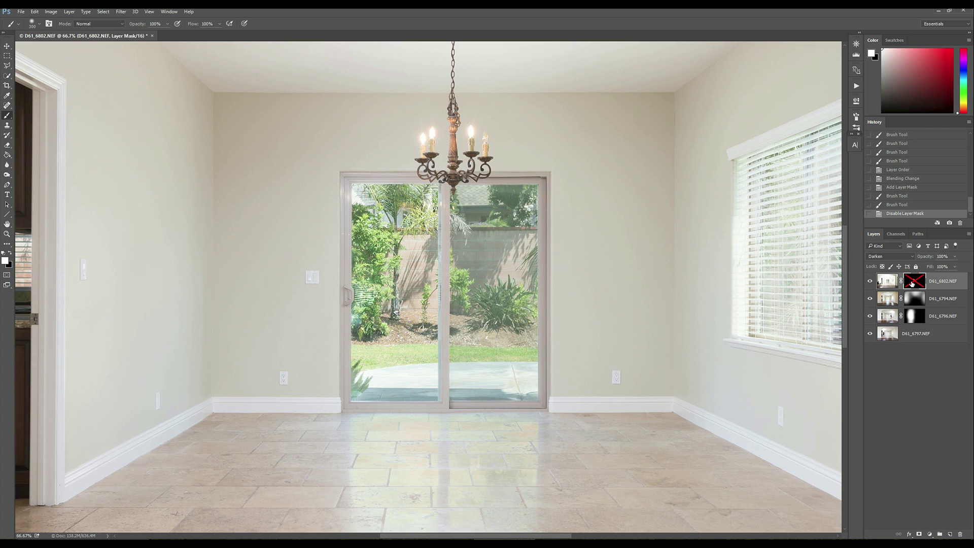
{"action": "left_click", "coordinate": [912, 283], "text": "shift"}
- Compare Normal against Darken blending, keep Darken, and reveal the right pane's roof and trees
{"action": "left_click", "coordinate": [896, 257]}
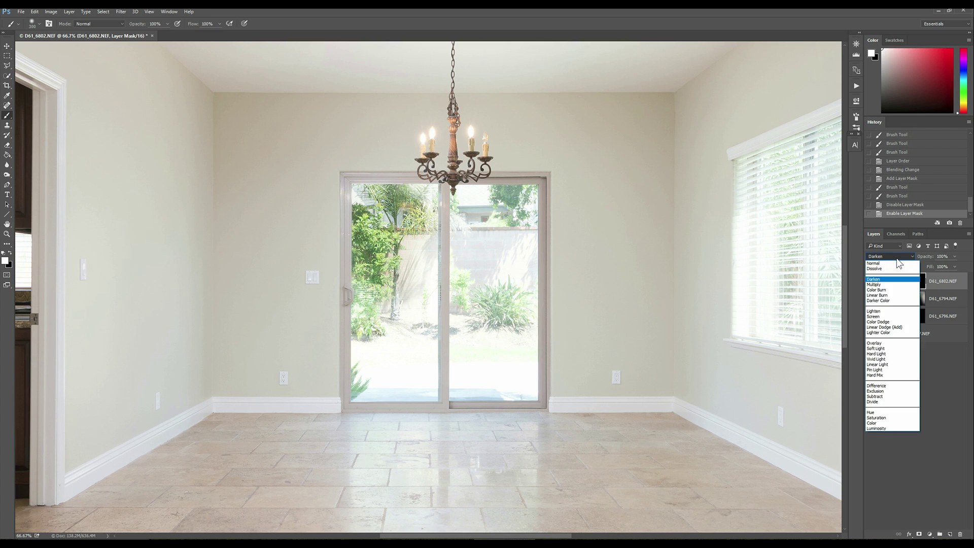
{"action": "left_click", "coordinate": [895, 263]}
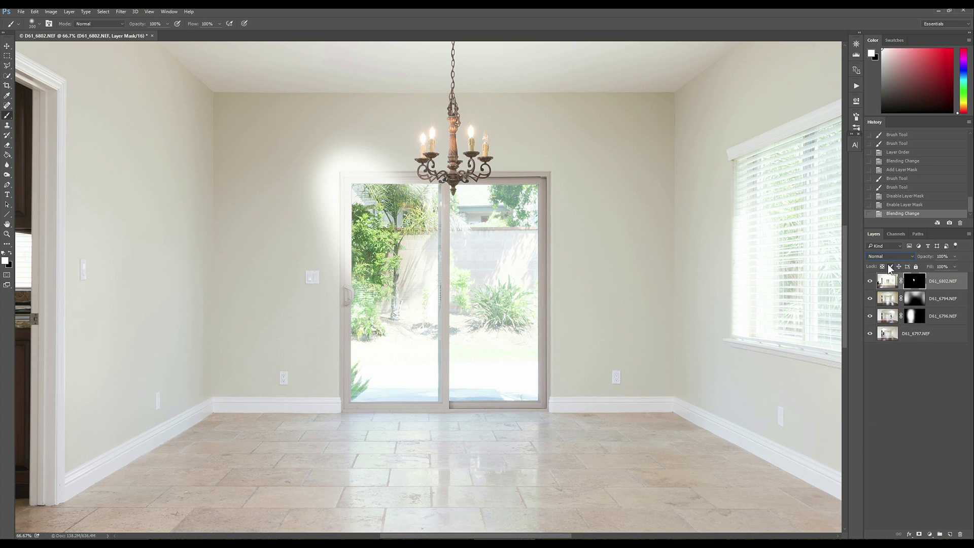
{"action": "left_click", "coordinate": [890, 257]}
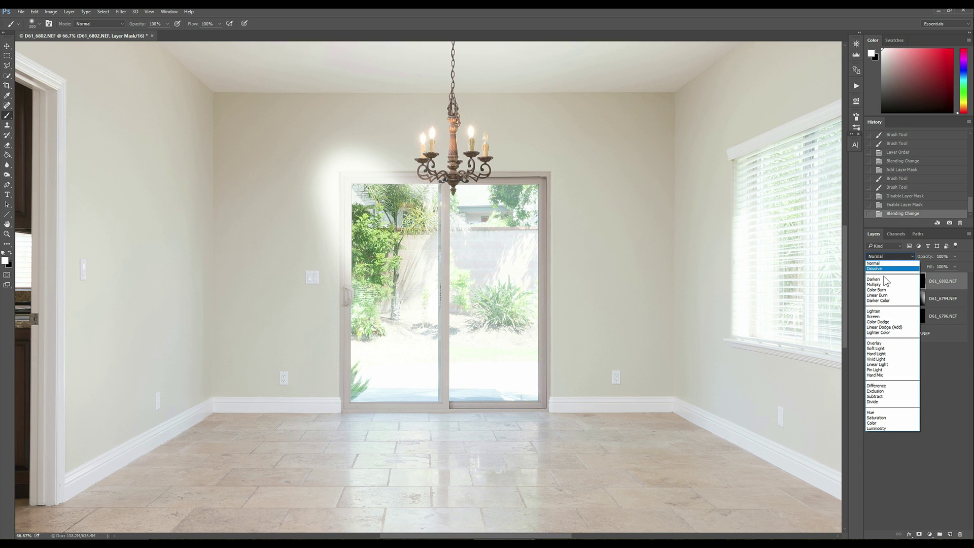
{"action": "left_click", "coordinate": [885, 279]}
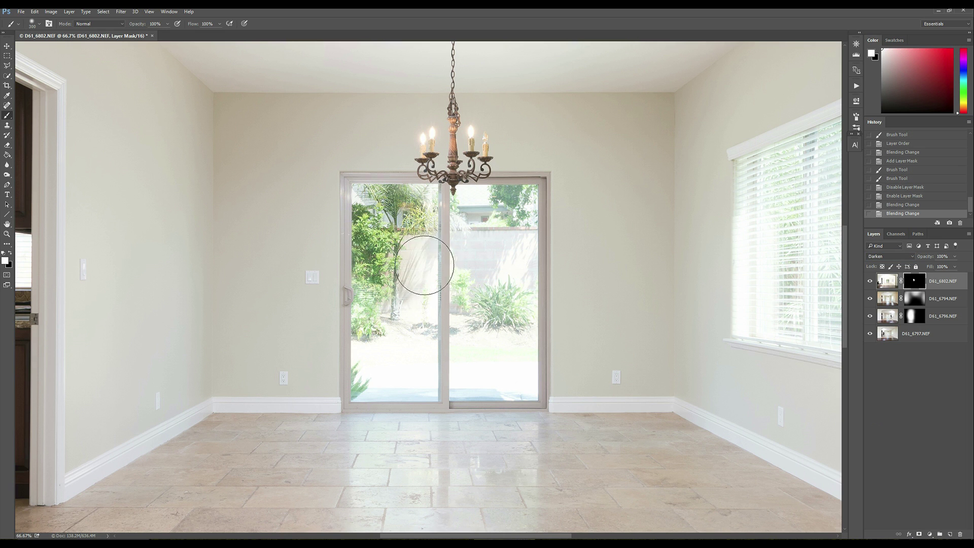
{"action": "mouse_move", "coordinate": [420, 265]}
{"action": "left_mouse_down"}
{"action": "mouse_move", "coordinate": [422, 207]}
{"action": "mouse_move", "coordinate": [530, 192]}
{"action": "mouse_move", "coordinate": [535, 379]}
{"action": "mouse_move", "coordinate": [464, 377]}
{"action": "mouse_move", "coordinate": [420, 392]}
{"action": "mouse_move", "coordinate": [369, 382]}
{"action": "mouse_move", "coordinate": [361, 245]}
{"action": "mouse_move", "coordinate": [395, 230]}
{"action": "mouse_move", "coordinate": [458, 232]}
{"action": "mouse_move", "coordinate": [480, 278]}
{"action": "mouse_move", "coordinate": [502, 242]}
{"action": "mouse_move", "coordinate": [474, 330]}
{"action": "mouse_move", "coordinate": [398, 337]}
{"action": "mouse_move", "coordinate": [445, 296]}
{"action": "mouse_move", "coordinate": [462, 333]}
{"action": "mouse_move", "coordinate": [469, 259]}
{"action": "mouse_move", "coordinate": [549, 214]}
{"action": "mouse_move", "coordinate": [389, 209]}
{"action": "mouse_move", "coordinate": [366, 198]}
{"action": "mouse_move", "coordinate": [364, 384]}
{"action": "mouse_move", "coordinate": [437, 361]}
{"action": "mouse_move", "coordinate": [524, 360]}
{"action": "mouse_move", "coordinate": [550, 379]}
{"action": "mouse_move", "coordinate": [523, 311]}
{"action": "mouse_move", "coordinate": [526, 209]}
{"action": "mouse_move", "coordinate": [377, 198]}
{"action": "mouse_move", "coordinate": [398, 248]}
{"action": "left_mouse_up"}
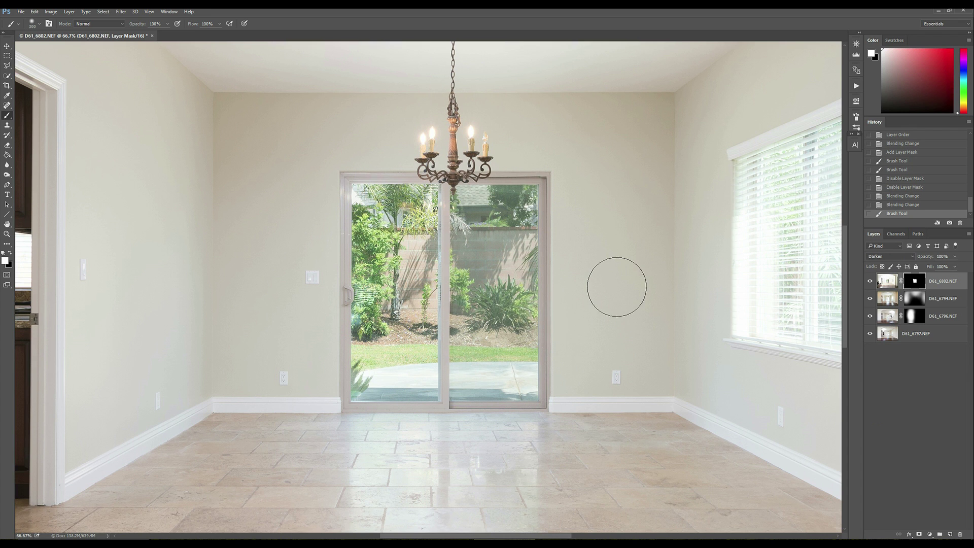
{"action": "key", "text": "ctrl+0"}
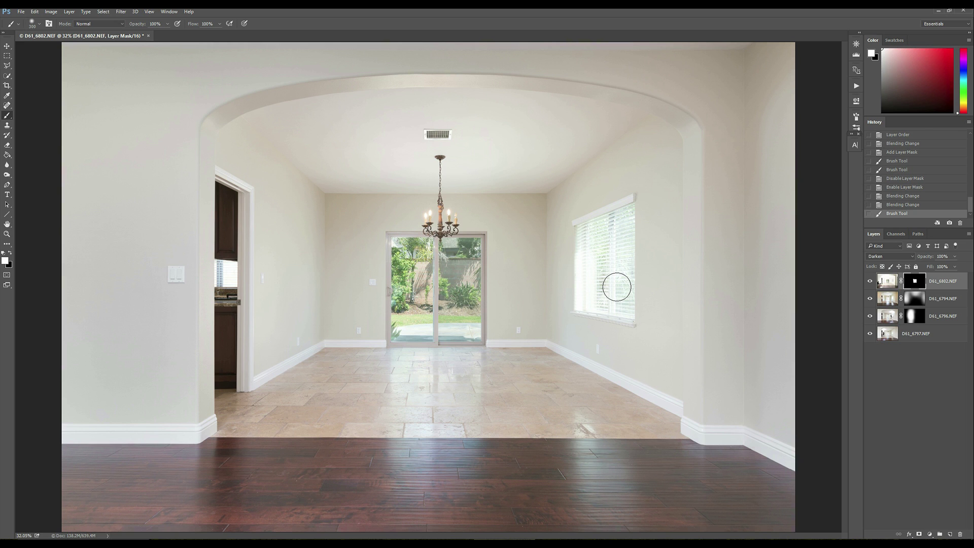
- Mask the darker exposure onto the side window blinds, keep Darken blending, and zoom in on the chandelier
{"action": "mouse_move", "coordinate": [616, 287]}
{"action": "left_mouse_down"}
{"action": "mouse_move", "coordinate": [592, 230]}
{"action": "mouse_move", "coordinate": [588, 293]}
{"action": "mouse_move", "coordinate": [630, 309]}
{"action": "mouse_move", "coordinate": [626, 217]}
{"action": "mouse_move", "coordinate": [607, 222]}
{"action": "mouse_move", "coordinate": [608, 278]}
{"action": "mouse_move", "coordinate": [637, 214]}
{"action": "mouse_move", "coordinate": [590, 225]}
{"action": "mouse_move", "coordinate": [571, 265]}
{"action": "mouse_move", "coordinate": [594, 309]}
{"action": "mouse_move", "coordinate": [636, 313]}
{"action": "mouse_move", "coordinate": [629, 272]}
{"action": "mouse_move", "coordinate": [589, 228]}
{"action": "left_mouse_up"}
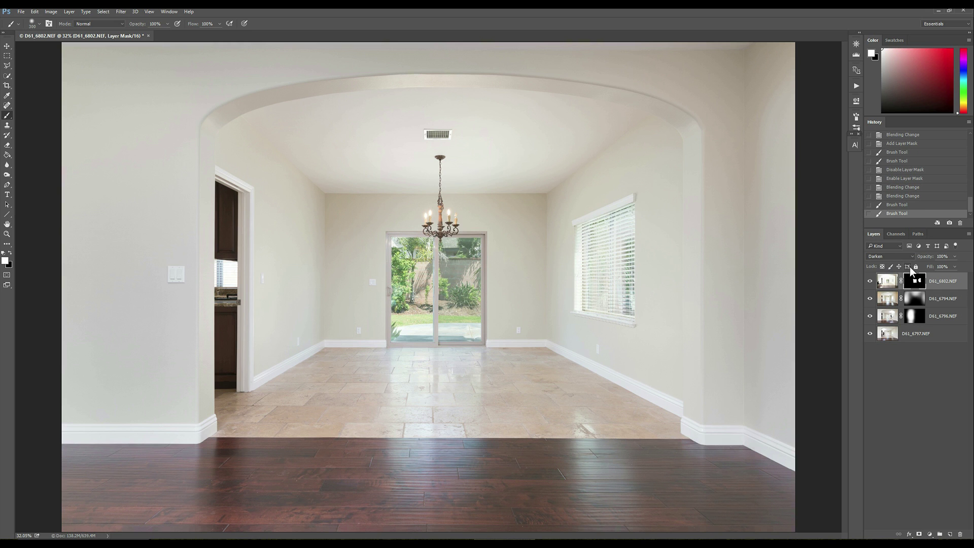
{"action": "left_click", "coordinate": [889, 261]}
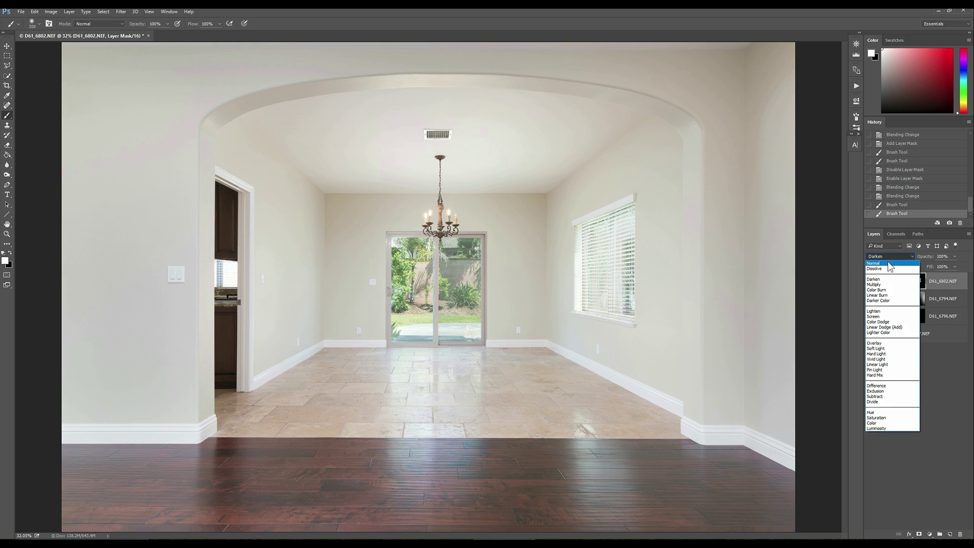
{"action": "left_click", "coordinate": [887, 261]}
{"action": "left_click", "coordinate": [886, 259]}
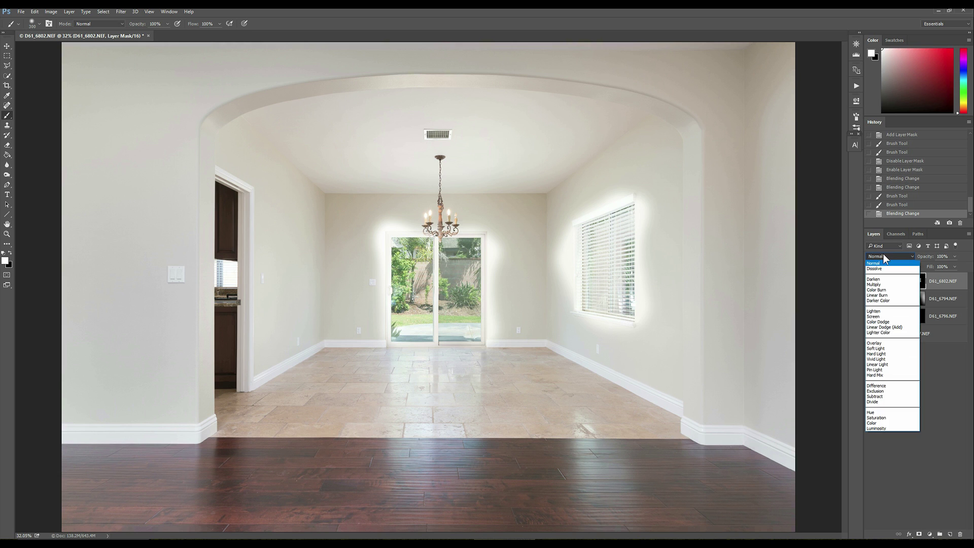
{"action": "left_click", "coordinate": [880, 283]}
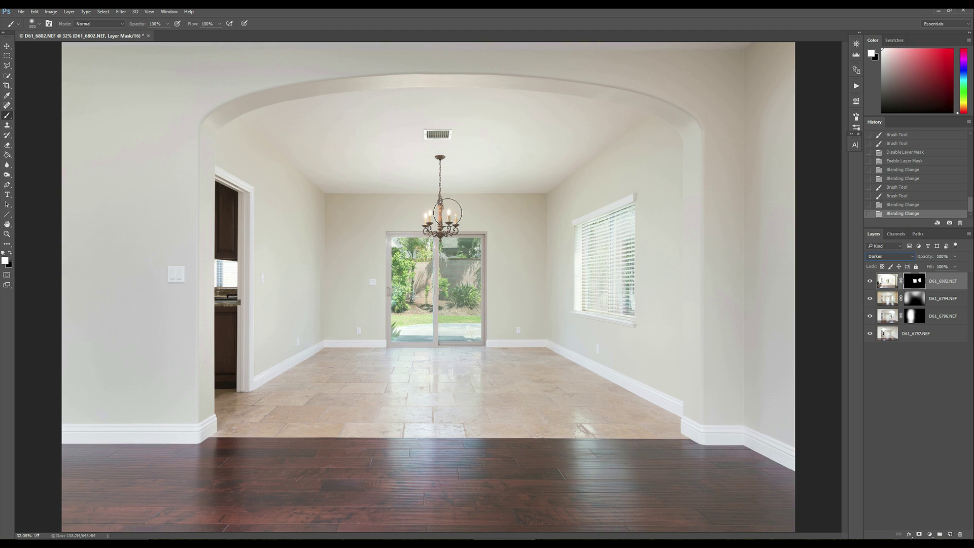
{"action": "key", "text": "z"}
{"action": "left_click_drag", "start_coordinate": [450, 212], "coordinate": [451, 211]}
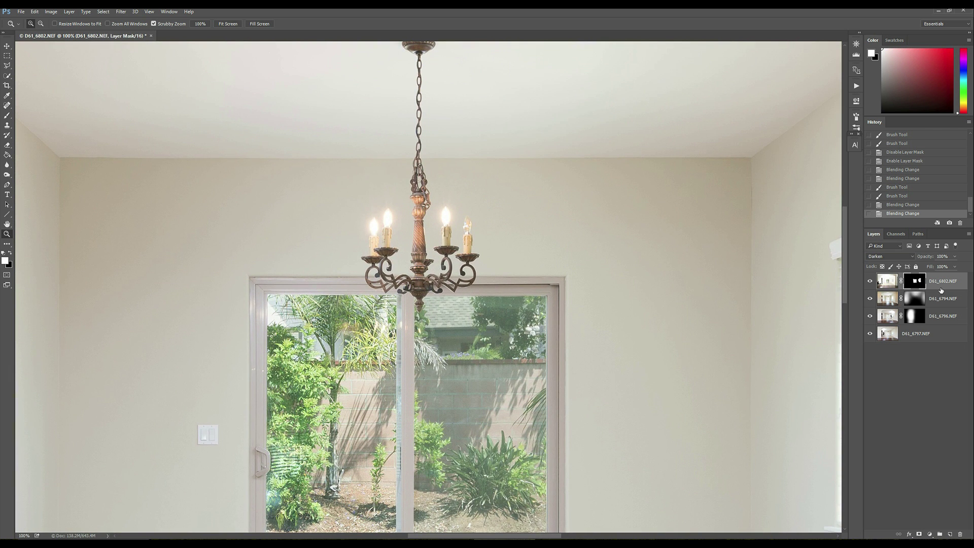
- Flatten the four exposure layers into one Background layer with Layer > Flatten Image
{"action": "key", "text": "alt+l"}
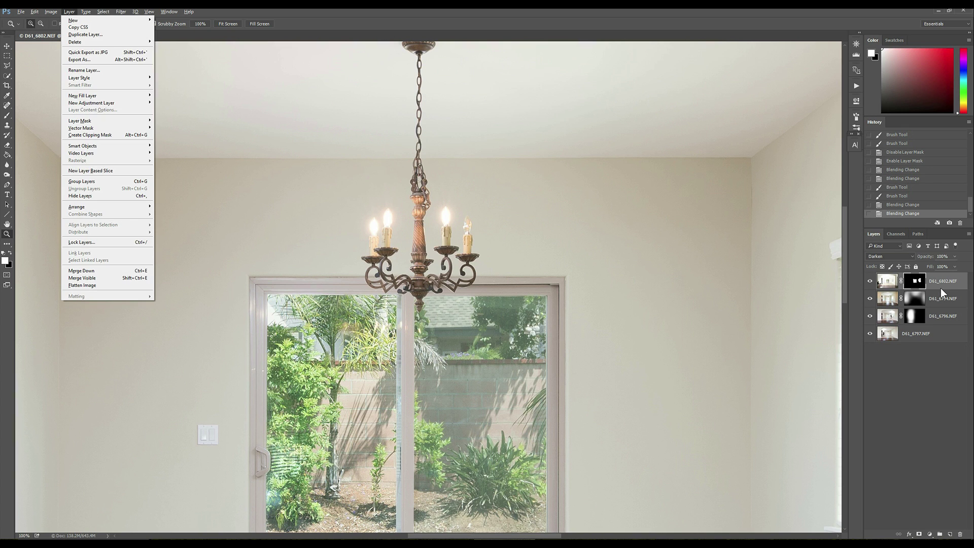
{"action": "key", "text": "f"}
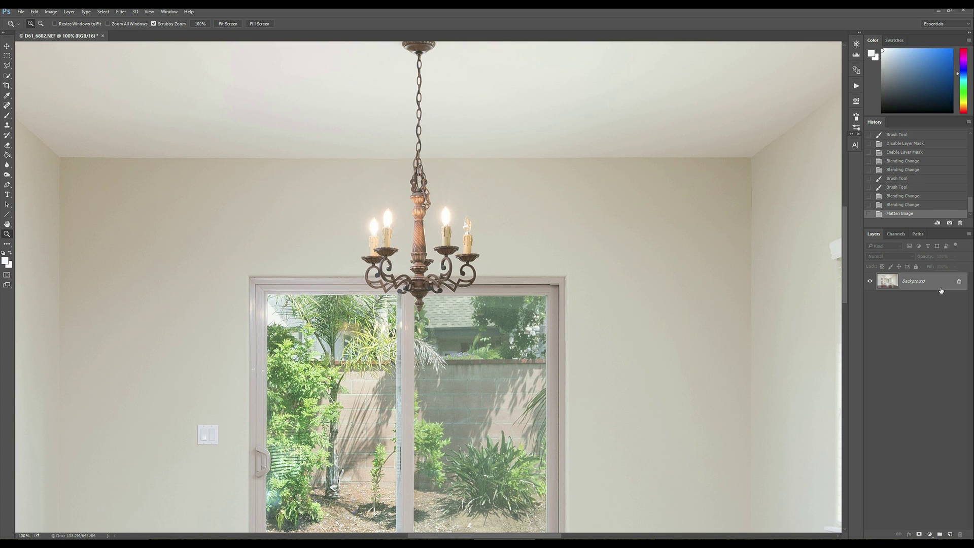
- At 200% zoom, quick-select a lit candle flame and copy-paste it to a new layer
{"action": "key", "text": "ctrl+plus"}
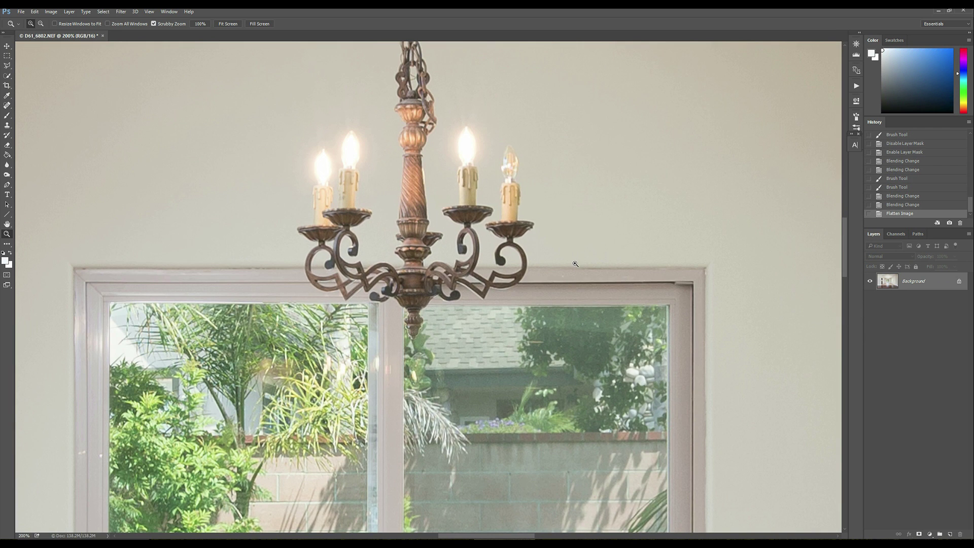
{"action": "left_click", "coordinate": [6, 77]}
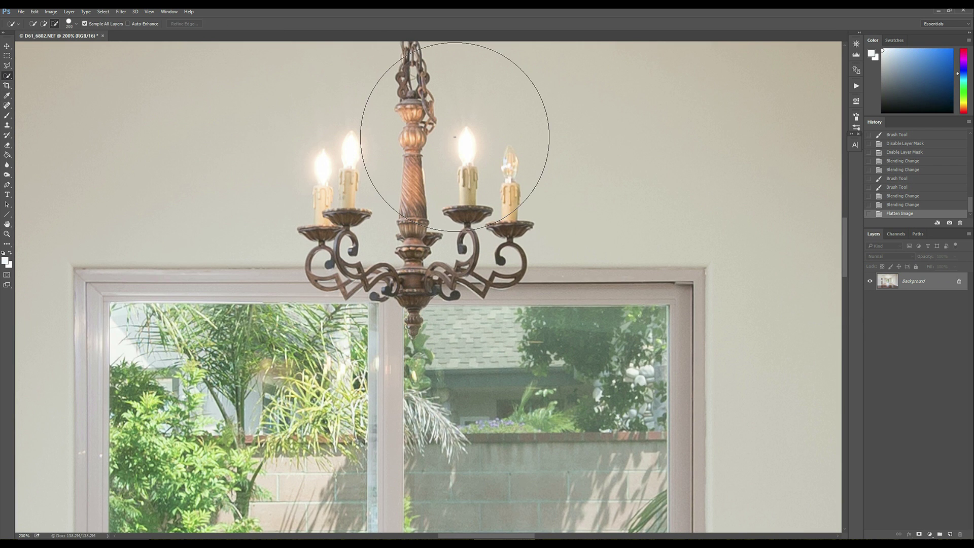
{"action": "key", "text": "bracketleft"}
{"action": "key", "text": "bracketleft"}
{"action": "key", "text": "bracketleft"}
{"action": "key", "text": "bracketleft"}
{"action": "key", "text": "bracketleft"}
{"action": "key", "text": "bracketleft"}
{"action": "key", "text": "bracketleft"}
{"action": "key", "text": "bracketleft"}
{"action": "key", "text": "bracketleft"}
{"action": "key", "text": "bracketleft"}
{"action": "key", "text": "bracketleft"}
{"action": "key", "text": "bracketleft"}
{"action": "key", "text": "bracketleft"}
{"action": "key", "text": "bracketleft"}
{"action": "key", "text": "bracketleft"}
{"action": "key", "text": "bracketleft"}
{"action": "key", "text": "bracketleft"}
{"action": "key", "text": "bracketleft"}
{"action": "key", "text": "bracketleft"}
{"action": "key", "text": "bracketleft"}
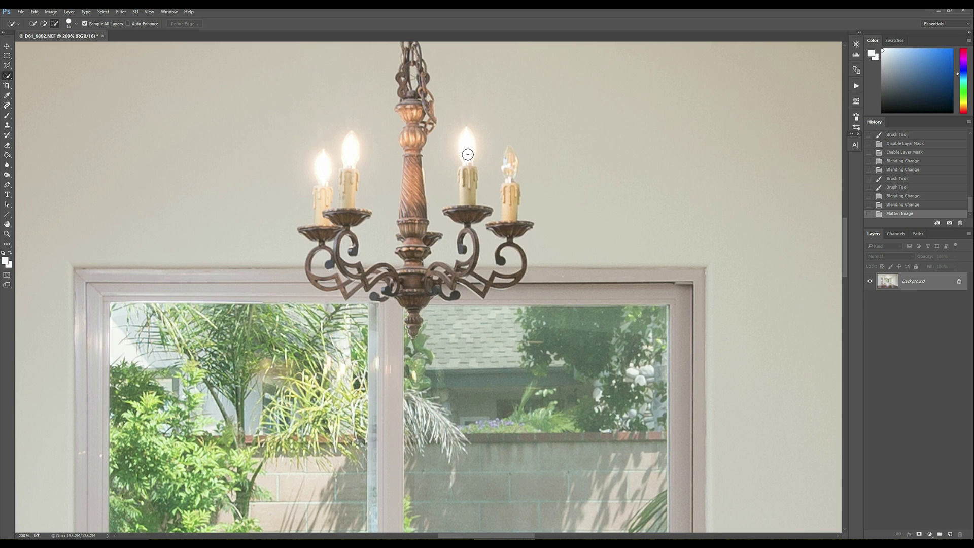
{"action": "left_click_drag", "start_coordinate": [467, 154], "coordinate": [466, 152]}
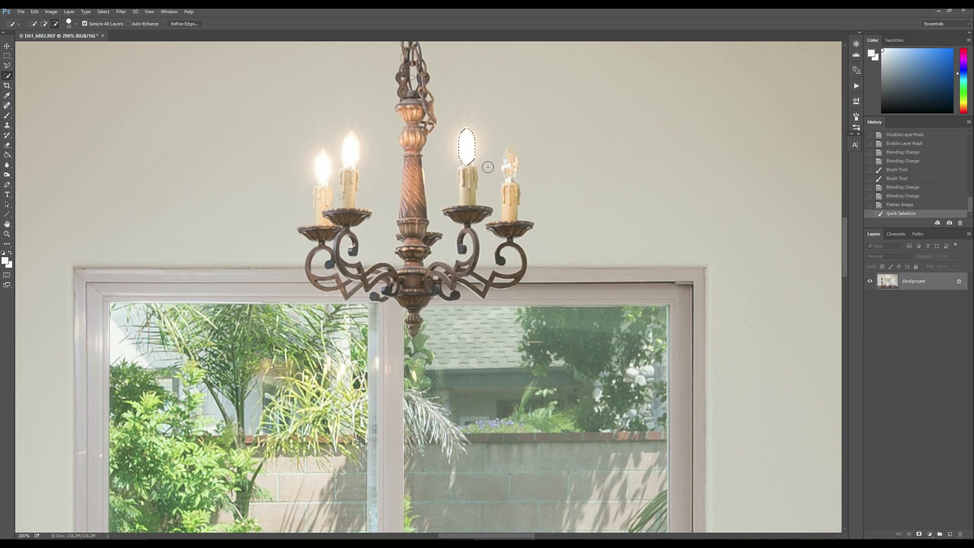
{"action": "key", "text": "ctrl+c"}
{"action": "key", "text": "ctrl+v"}
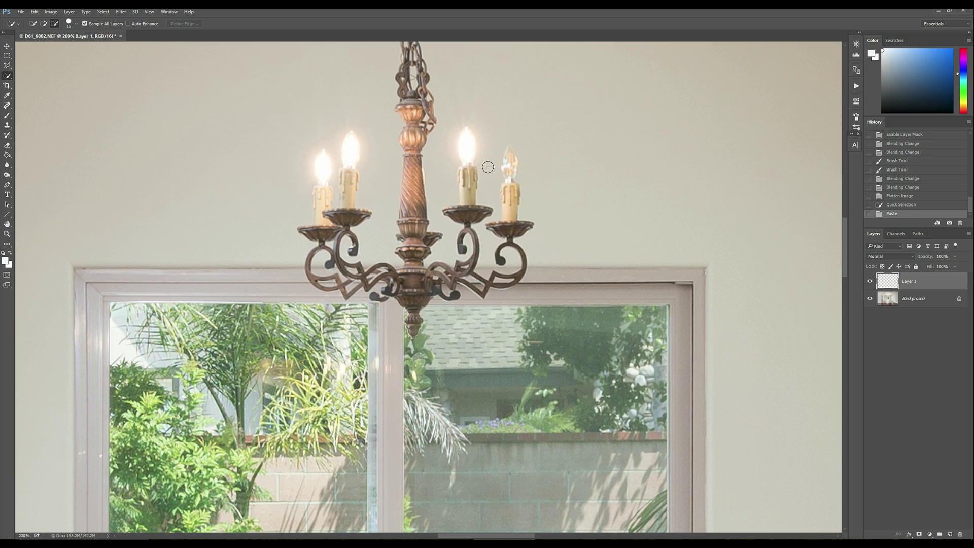
- Move the pasted flame onto the unlit right candle, zoom to 100%, then undo back to the selection
{"action": "left_click", "coordinate": [7, 45]}
{"action": "left_click_drag", "start_coordinate": [459, 147], "coordinate": [502, 162]}
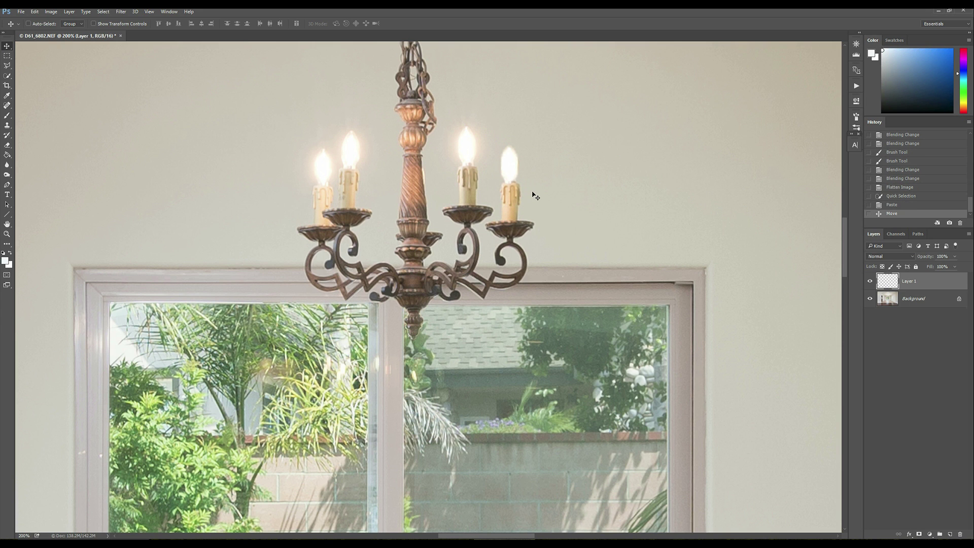
{"action": "key", "text": "alt+v"}
{"action": "key", "text": "1"}
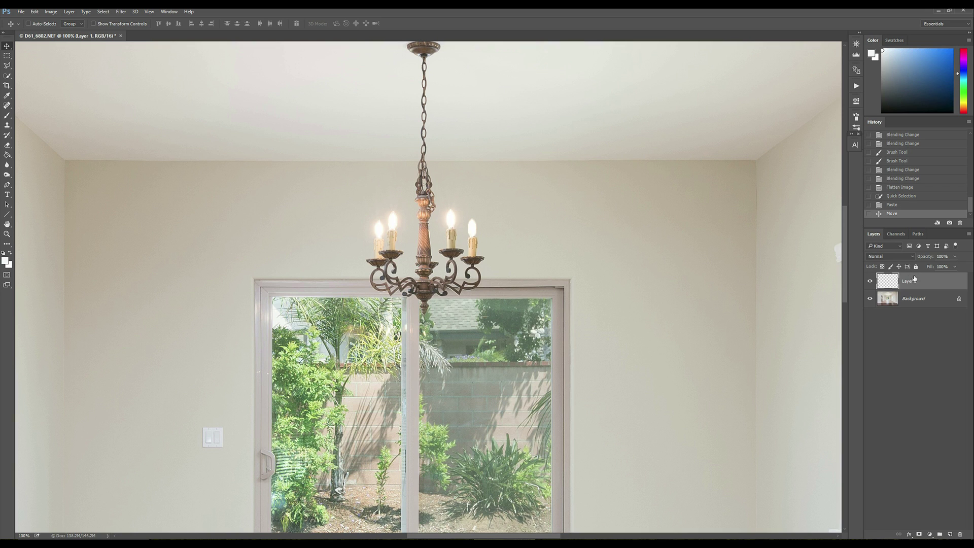
{"action": "left_click", "coordinate": [904, 198]}
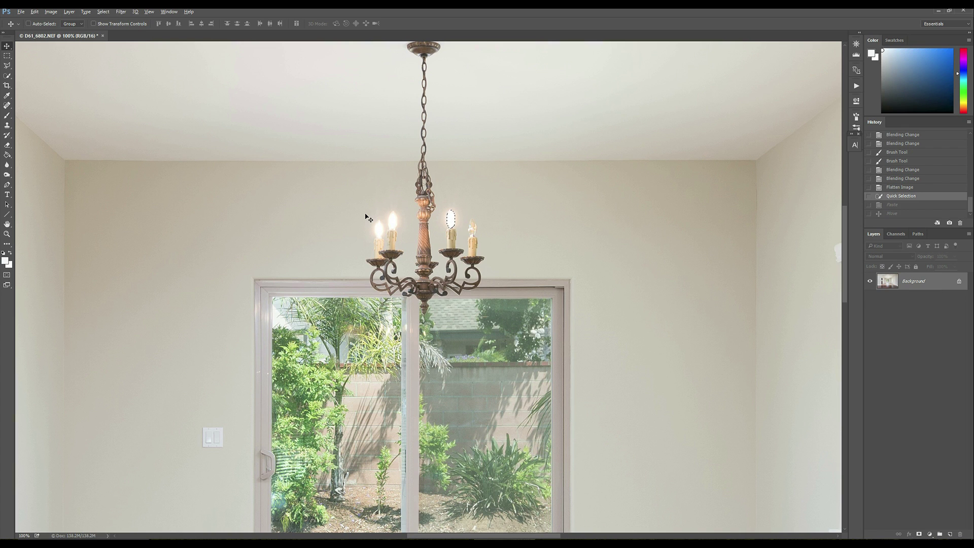
- Expand the flame selection by 4 pixels
{"action": "key", "text": "alt+s"}
{"action": "key", "text": "m"}
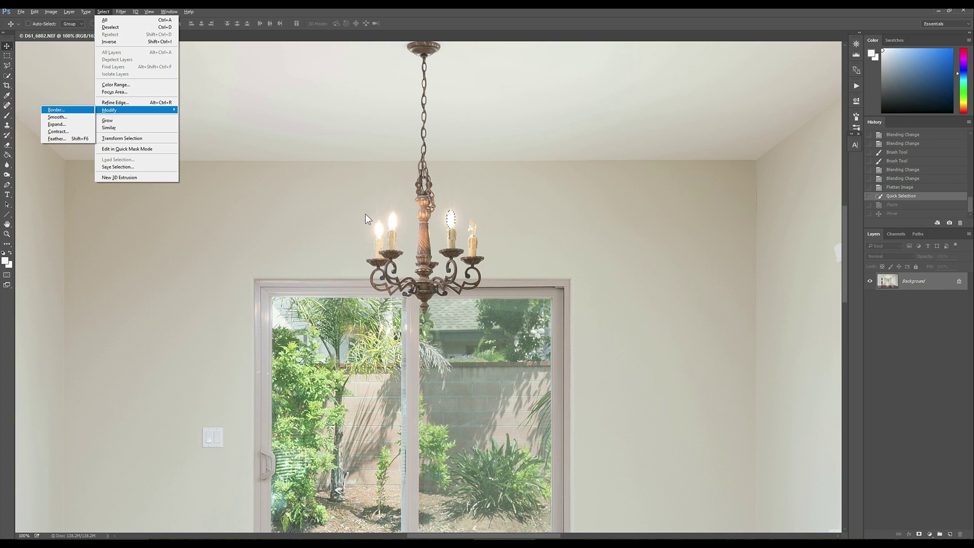
{"action": "key", "text": "e"}
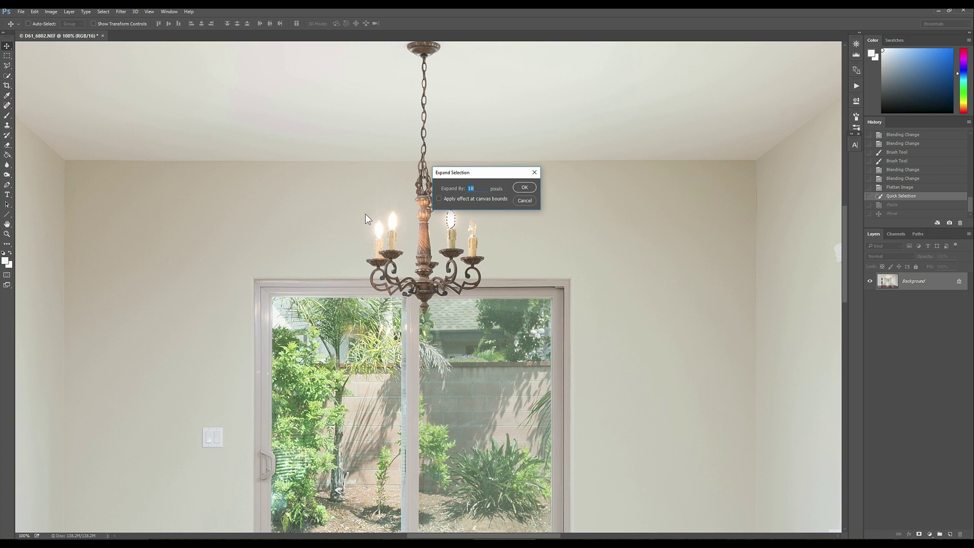
{"action": "key", "text": "Return"}
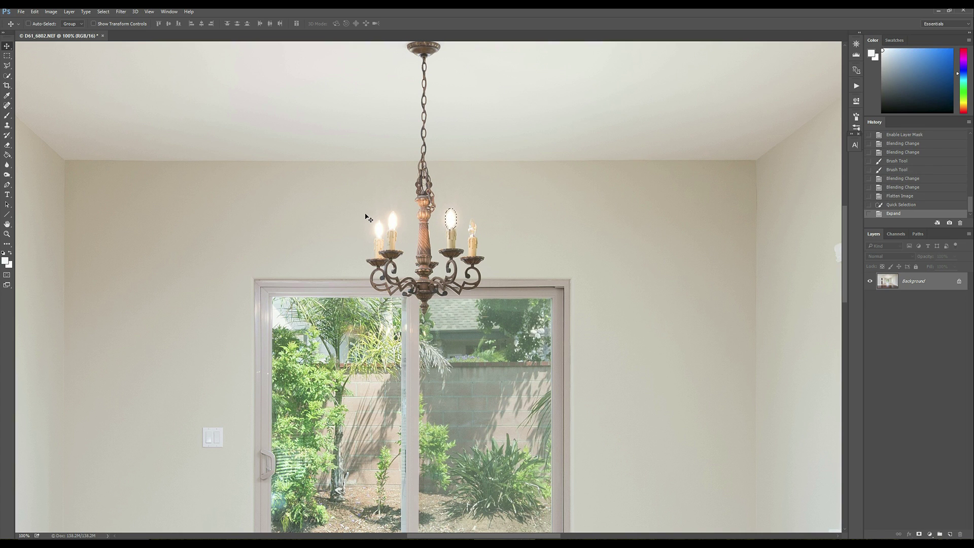
{"action": "key", "text": "alt+s"}
{"action": "key", "text": "m"}
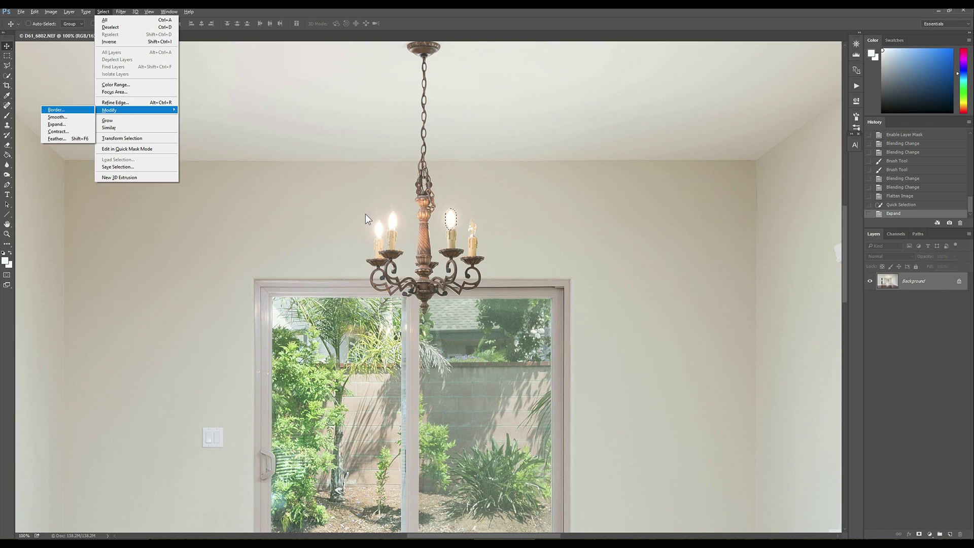
{"action": "key", "text": "e"}
{"action": "key", "text": "Return"}
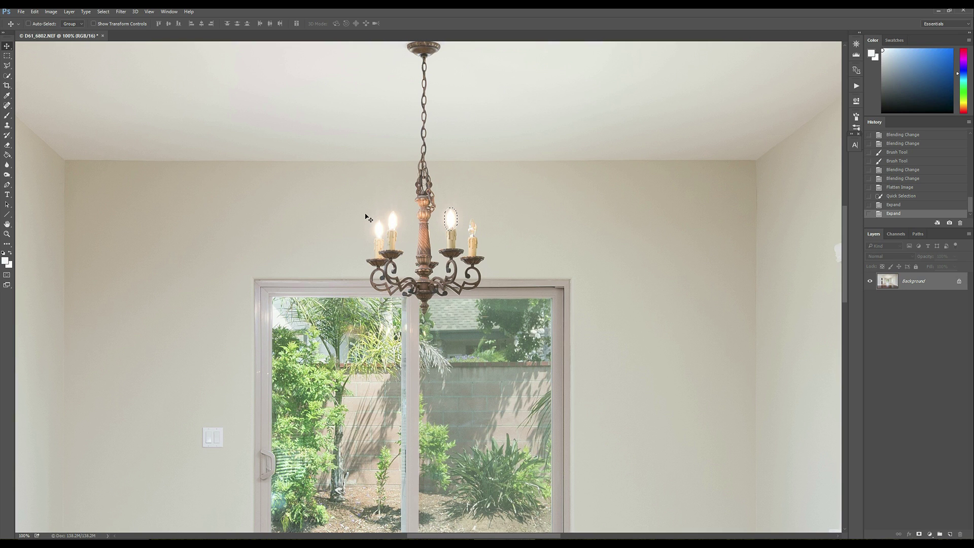
- Feather the flame selection by 1 pixel and paste it onto a new Layer 1
{"action": "key", "text": "alt+s"}
{"action": "key", "text": "m"}
{"action": "key", "text": "f"}
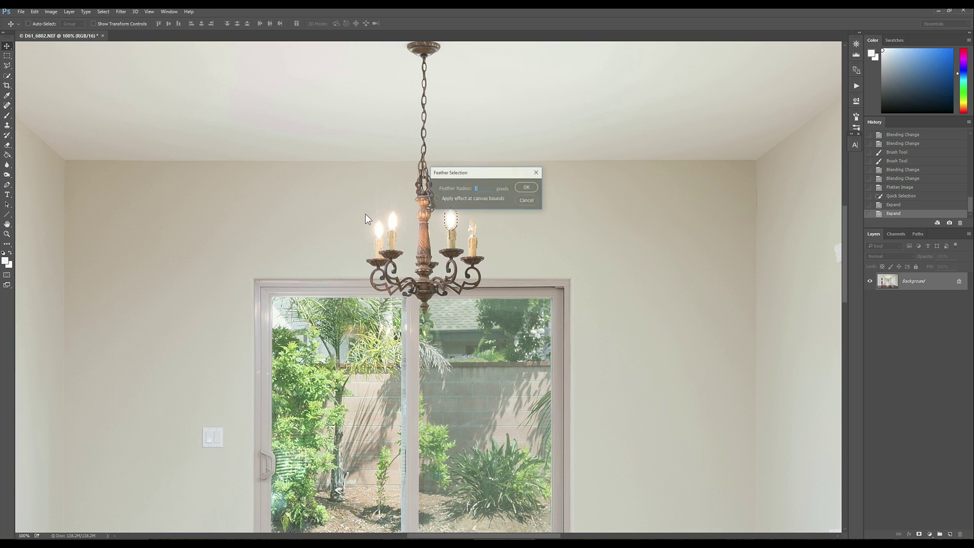
{"action": "key", "text": "Return"}
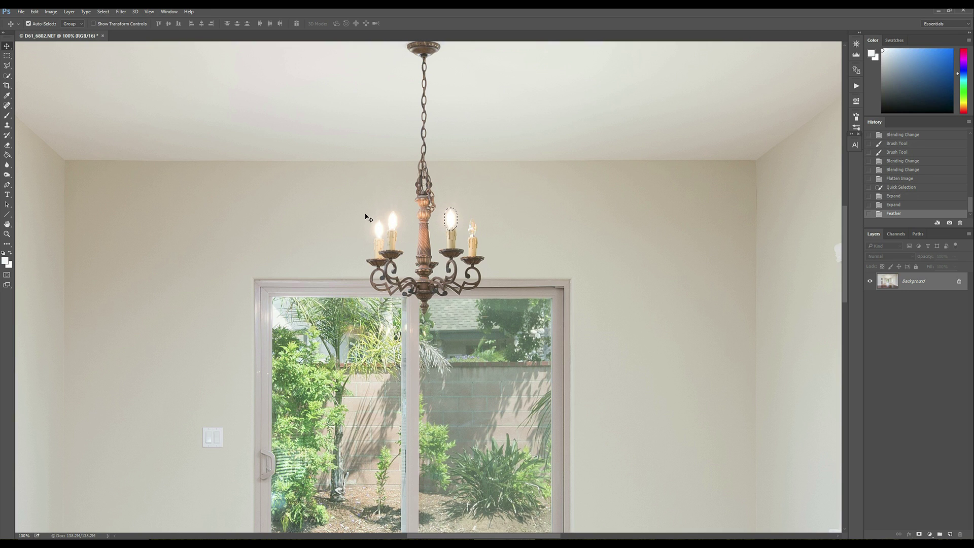
{"action": "key", "text": "ctrl+c"}
{"action": "key", "text": "ctrl+v"}
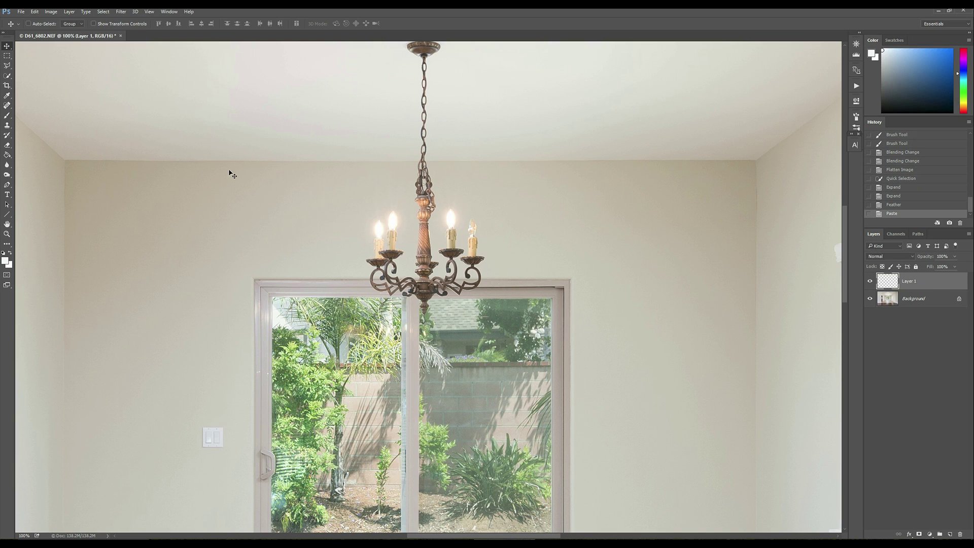
- Position the pasted flame over the right candle, zoom to 200%, and add a Hide All mask
{"action": "left_click_drag", "start_coordinate": [451, 226], "coordinate": [464, 225]}
{"action": "key", "text": "ctrl+plus"}
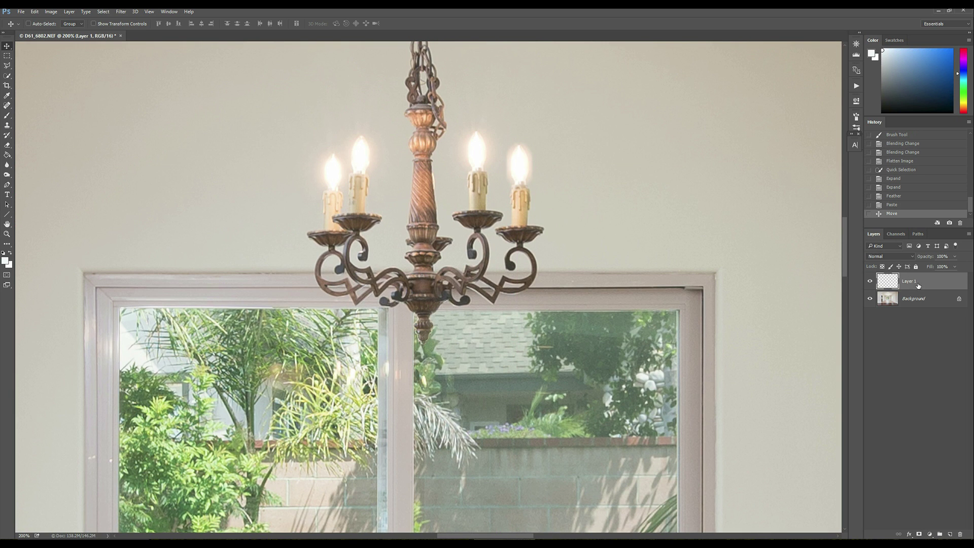
{"action": "key", "text": "alt+l"}
{"action": "key", "text": "m"}
{"action": "key", "text": "h"}
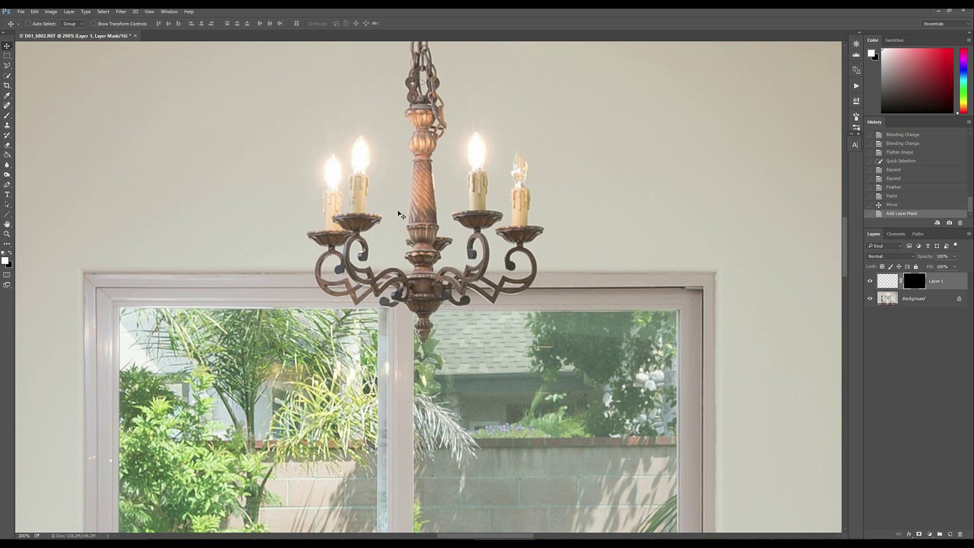
- Paint the flame back in on the right candle with a 45 px, 10% flow brush
{"action": "key", "text": "b"}
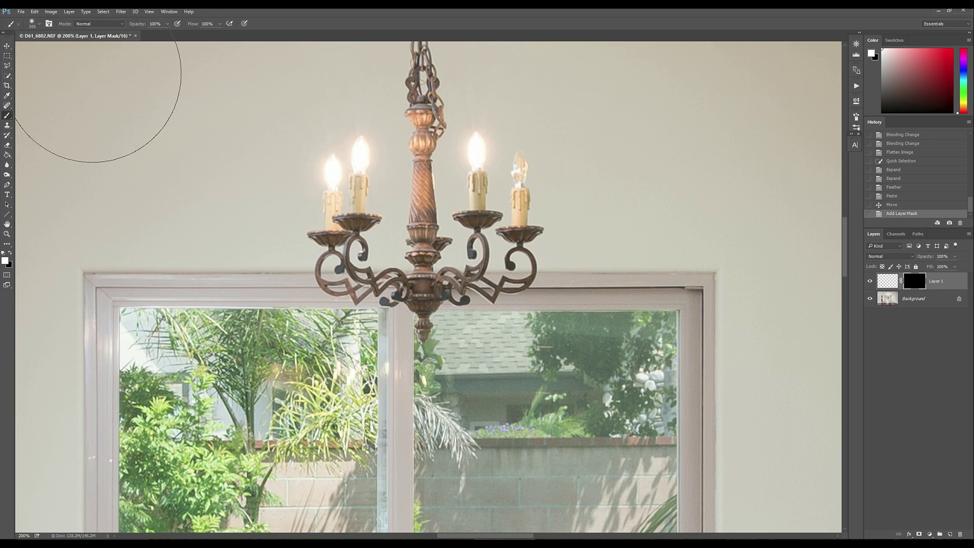
{"action": "key", "text": "bracketleft"}
{"action": "key", "text": "bracketleft"}
{"action": "key", "text": "bracketleft"}
{"action": "key", "text": "bracketleft"}
{"action": "key", "text": "bracketleft"}
{"action": "key", "text": "bracketleft"}
{"action": "key", "text": "bracketleft"}
{"action": "key", "text": "bracketleft"}
{"action": "key", "text": "bracketleft"}
{"action": "key", "text": "bracketleft"}
{"action": "key", "text": "shift+1"}
{"action": "key", "text": "bracketleft"}
{"action": "key", "text": "bracketleft"}
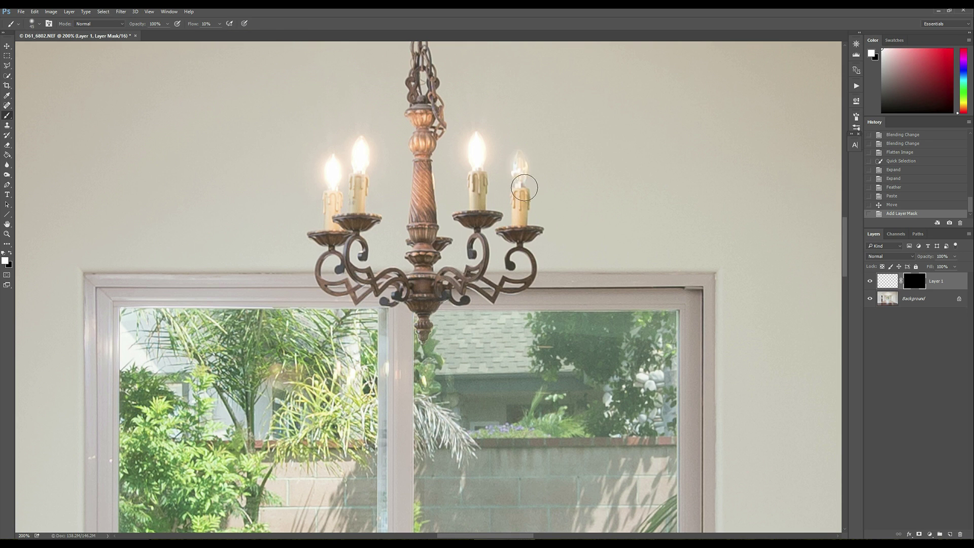
{"action": "left_click_drag", "start_coordinate": [517, 152], "coordinate": [520, 175]}
- Erase the stray glow around the right flame with a 40 px eraser
{"action": "key", "text": "bracketleft"}
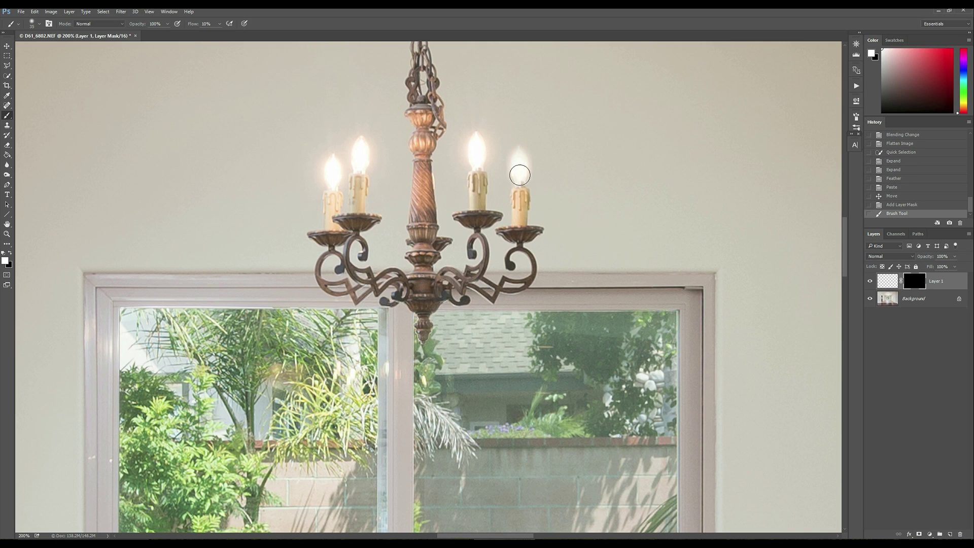
{"action": "key", "text": "e"}
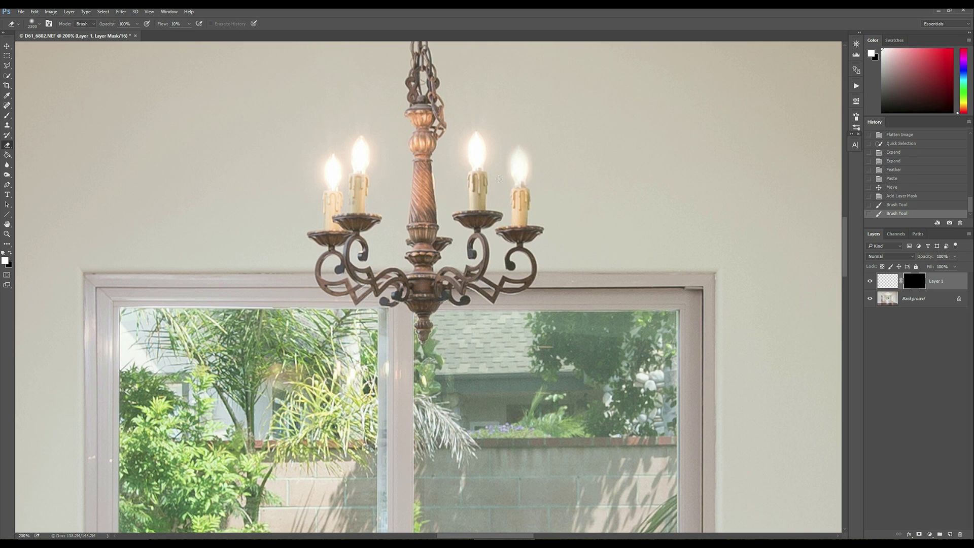
{"action": "key", "text": "bracketleft"}
{"action": "key", "text": "bracketleft"}
{"action": "key", "text": "bracketleft"}
{"action": "key", "text": "bracketleft"}
{"action": "key", "text": "bracketleft"}
{"action": "key", "text": "bracketleft"}
{"action": "key", "text": "bracketleft"}
{"action": "key", "text": "bracketleft"}
{"action": "key", "text": "bracketleft"}
{"action": "key", "text": "bracketleft"}
{"action": "key", "text": "bracketleft"}
{"action": "key", "text": "bracketleft"}
{"action": "key", "text": "bracketleft"}
{"action": "key", "text": "bracketleft"}
{"action": "key", "text": "bracketleft"}
{"action": "key", "text": "bracketleft"}
{"action": "key", "text": "bracketleft"}
{"action": "key", "text": "bracketleft"}
{"action": "key", "text": "bracketleft"}
{"action": "key", "text": "bracketleft"}
{"action": "left_click_drag", "start_coordinate": [500, 160], "coordinate": [528, 147]}
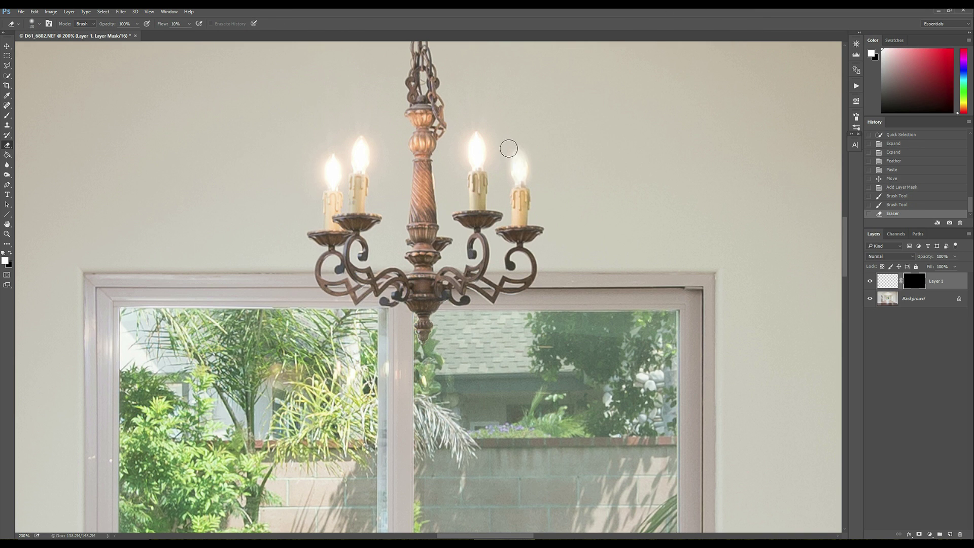
{"action": "mouse_move", "coordinate": [503, 156]}
{"action": "left_mouse_down"}
{"action": "mouse_move", "coordinate": [508, 146]}
{"action": "mouse_move", "coordinate": [511, 180]}
{"action": "mouse_move", "coordinate": [528, 180]}
{"action": "mouse_move", "coordinate": [538, 152]}
{"action": "left_mouse_up"}
- Fit the image on screen, flatten the composite to one Background layer, and return to Lightroom
{"action": "key", "text": "alt+v"}
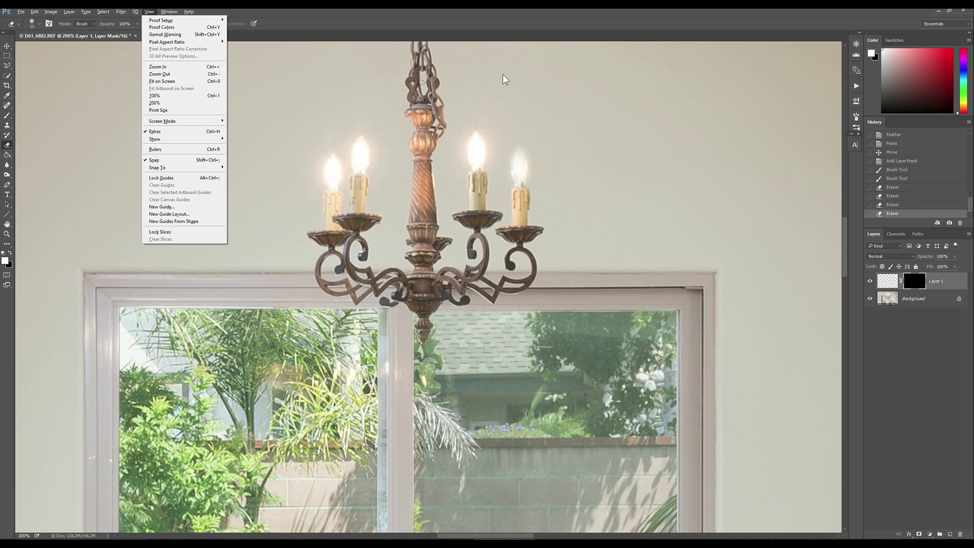
{"action": "key", "text": "ctrl+0"}
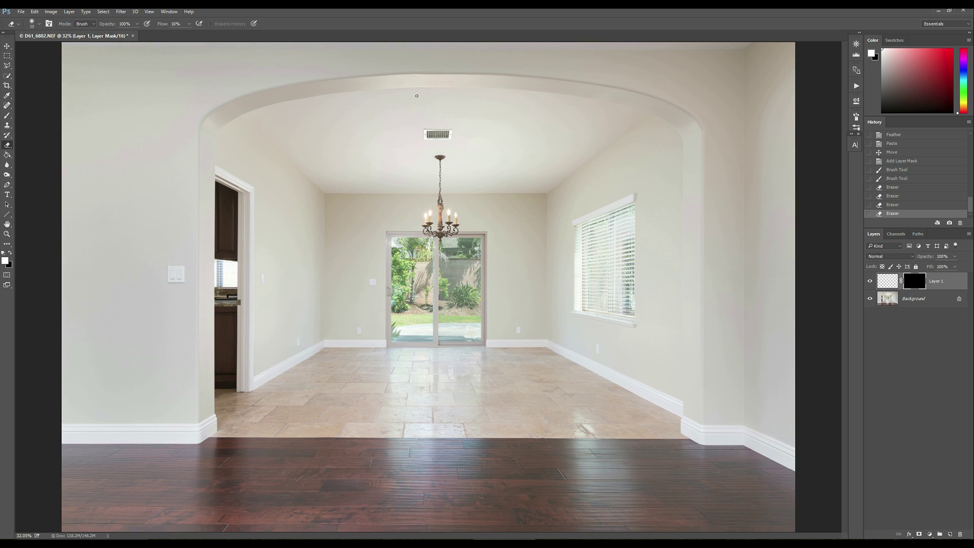
{"action": "key", "text": "alt+l"}
{"action": "key", "text": "f"}
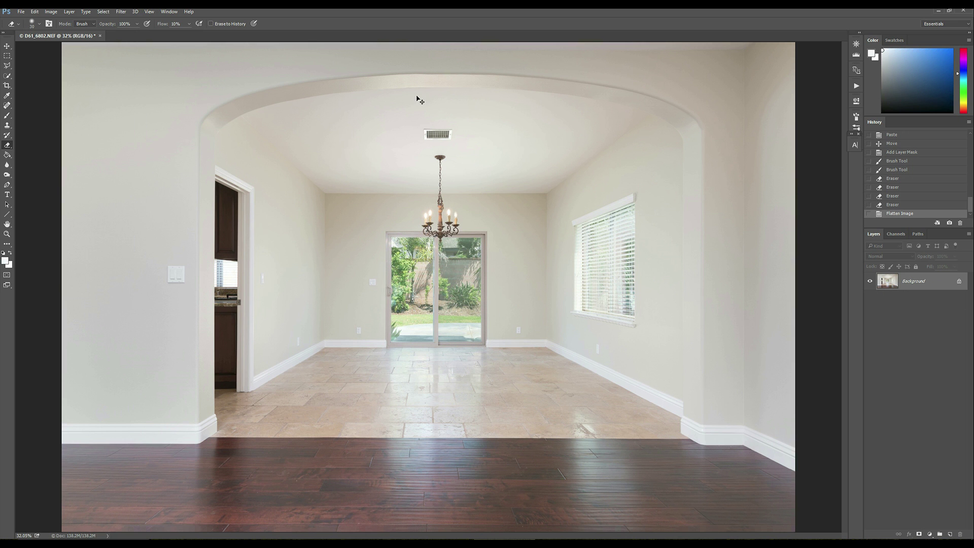
{"action": "key", "text": "alt+Tab"}
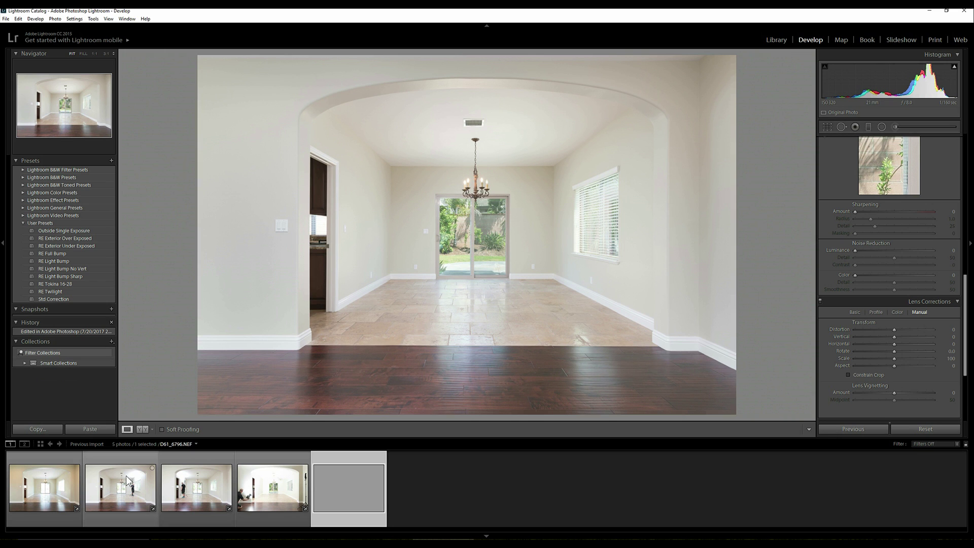
- Review source photos D61_6794, D61_6796, D61_6797 and the flash shot, then open D61_6794-Edit.tif
{"action": "left_click", "coordinate": [65, 489]}
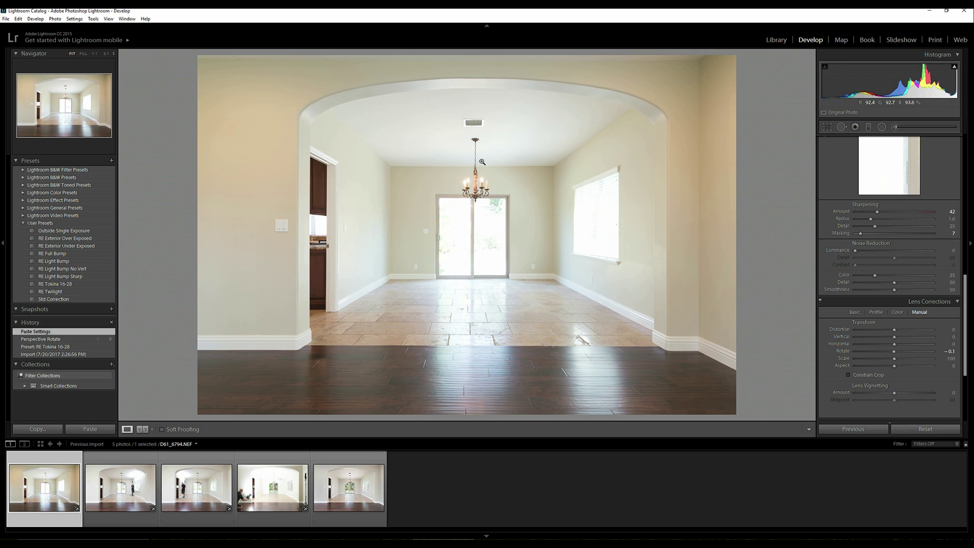
{"action": "left_click", "coordinate": [134, 488]}
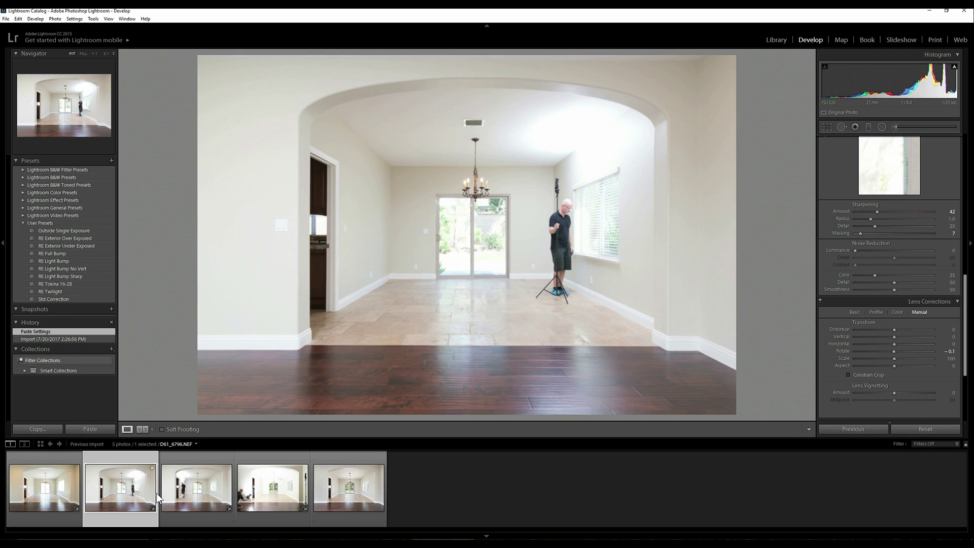
{"action": "left_click", "coordinate": [202, 492]}
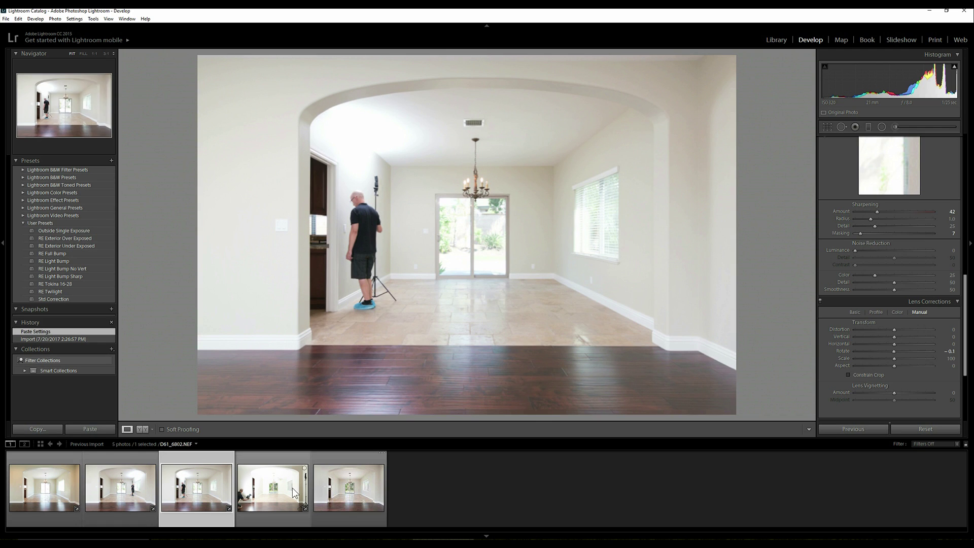
{"action": "left_click", "coordinate": [282, 487]}
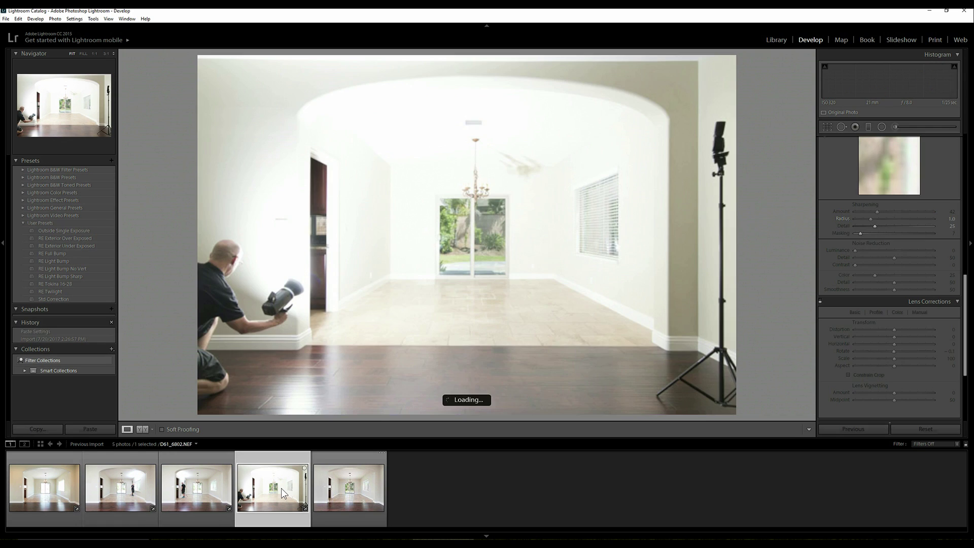
{"action": "left_click", "coordinate": [346, 491]}
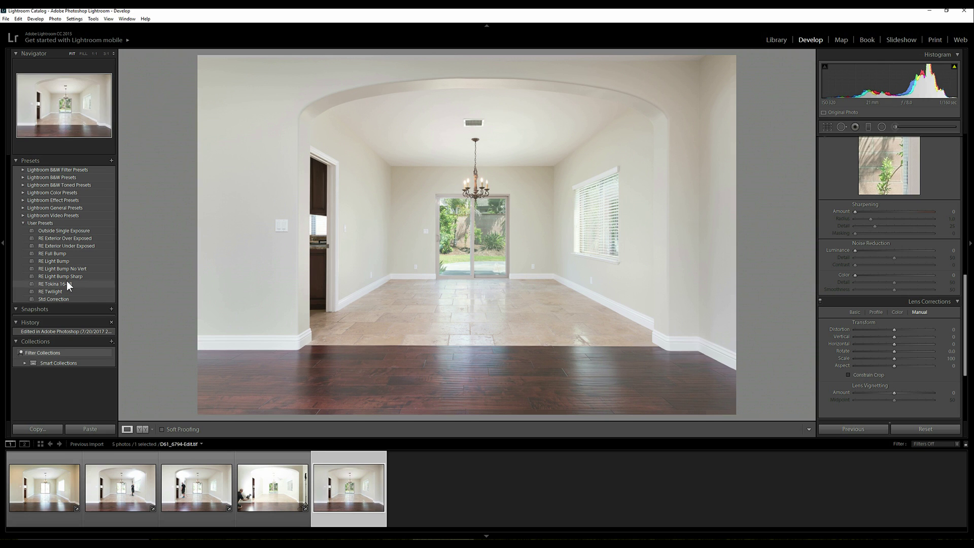
- Apply the RE Light Bump No Vert preset and set Whites to +34
{"action": "left_click", "coordinate": [59, 269]}
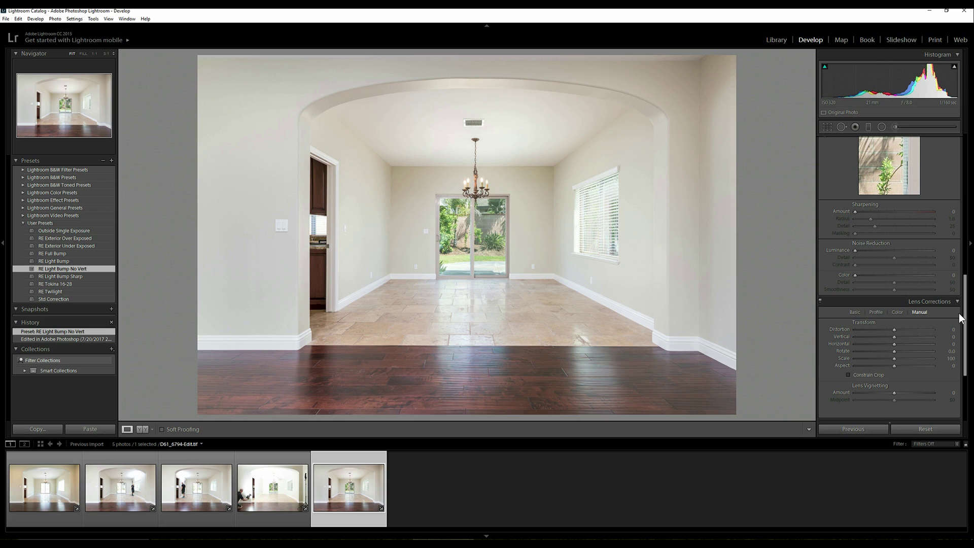
{"action": "scroll", "coordinate": [929, 152], "scroll_direction": "up", "scroll_amount": 10}
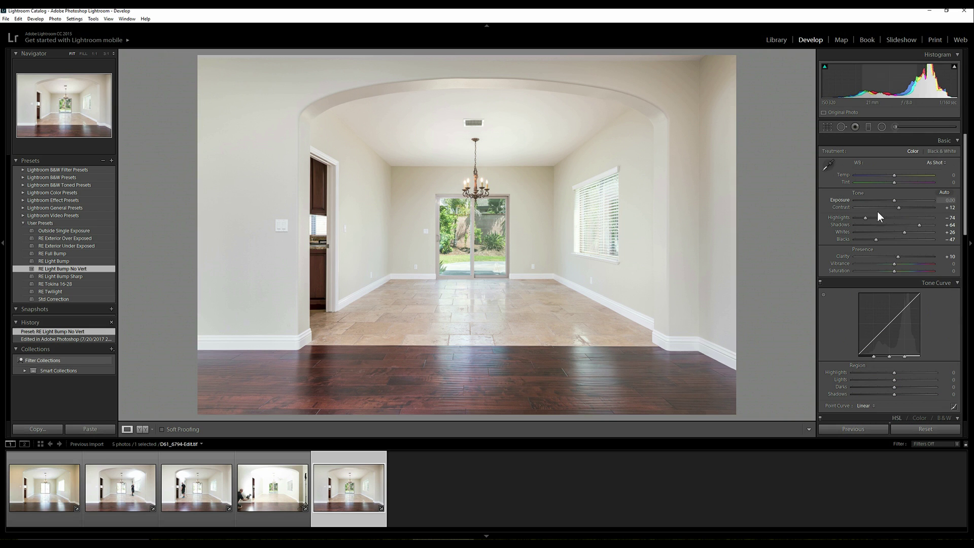
{"action": "left_click", "coordinate": [910, 232]}
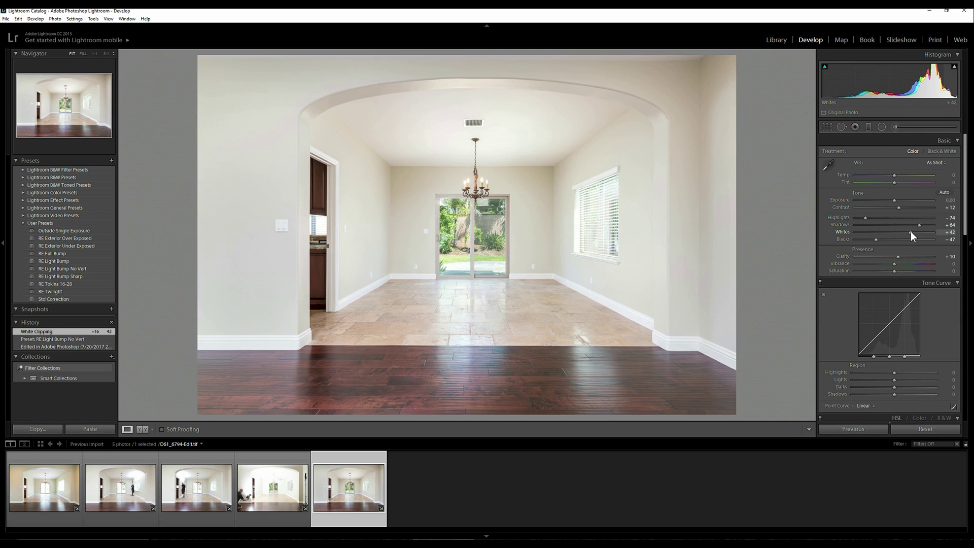
{"action": "left_click_drag", "start_coordinate": [909, 231], "coordinate": [908, 231]}
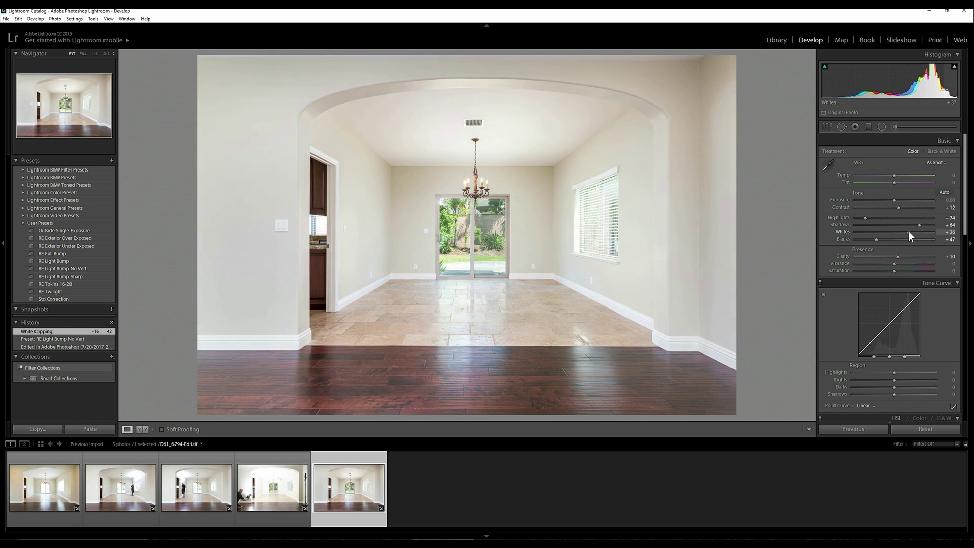